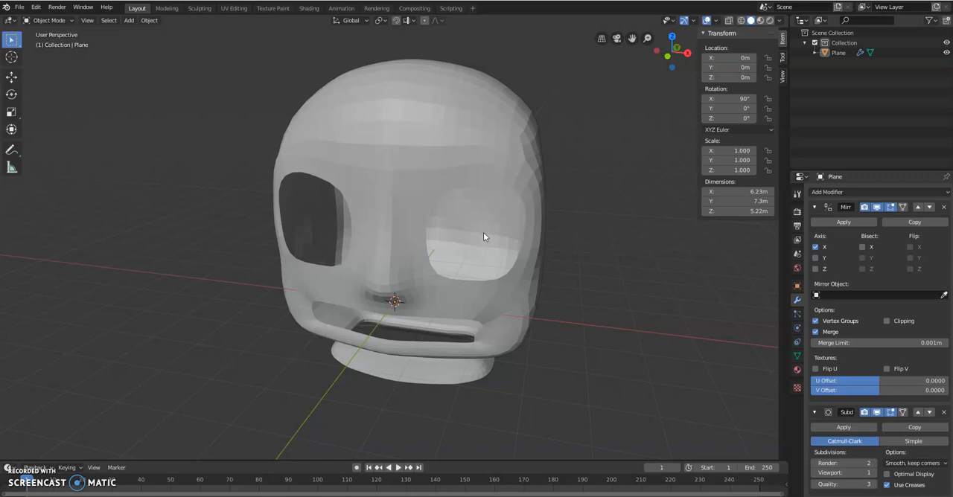
Step: Turn off the Subdivision modifier's viewport display and enter Edit Mode on the head mesh
middle_click_drag(573, 259, 591, 266)
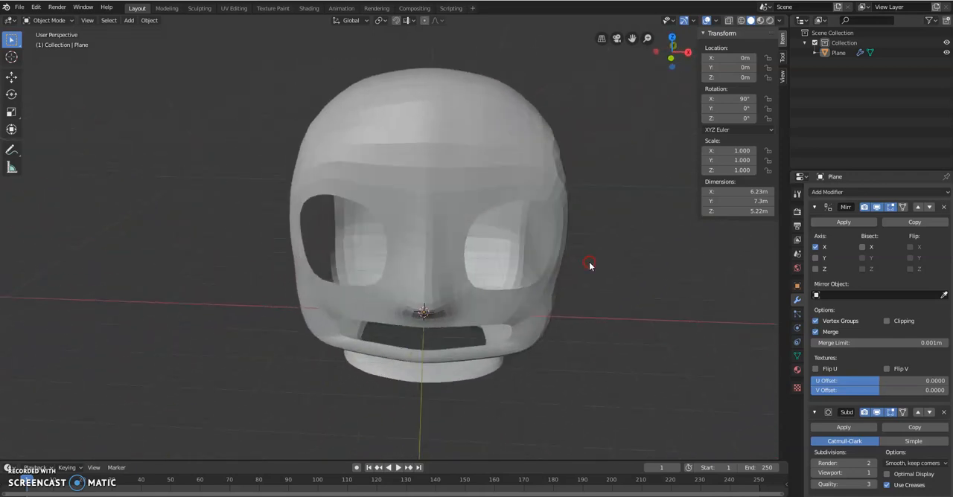
left_click(876, 414)
middle_click_drag(397, 296, 429, 253)
key("Tab")
left_click(493, 259)
middle_click_drag(364, 363, 377, 338)
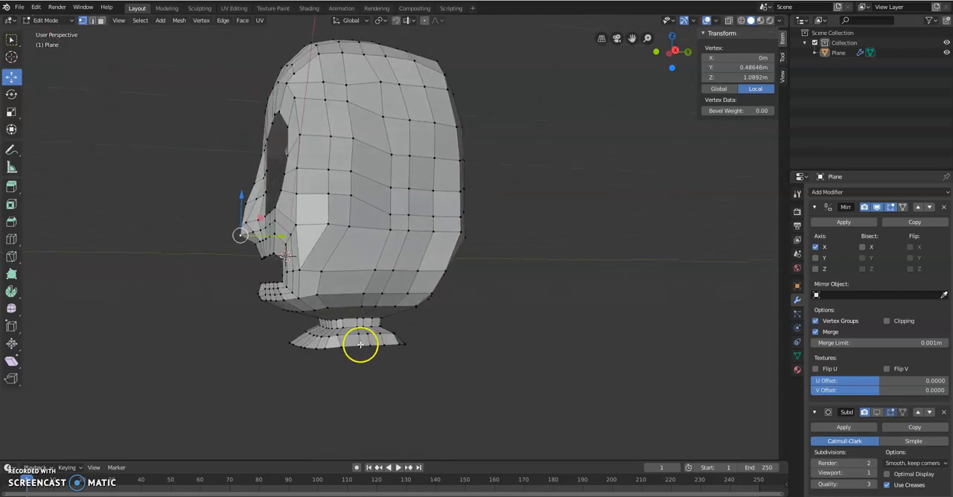
Step: Extrude the open edge loop below the neck downward in right view and scale it up to about 1.09
left_click(356, 346, "alt")
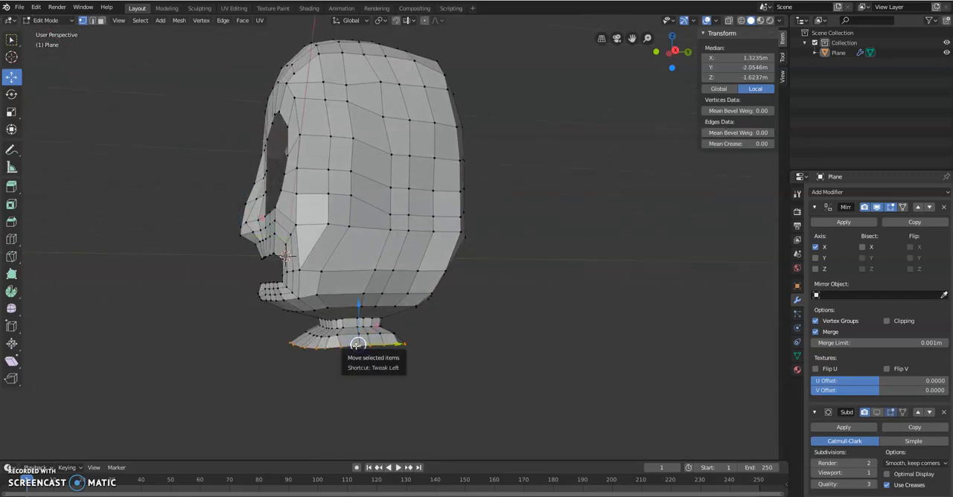
middle_click_drag(437, 290, 439, 302)
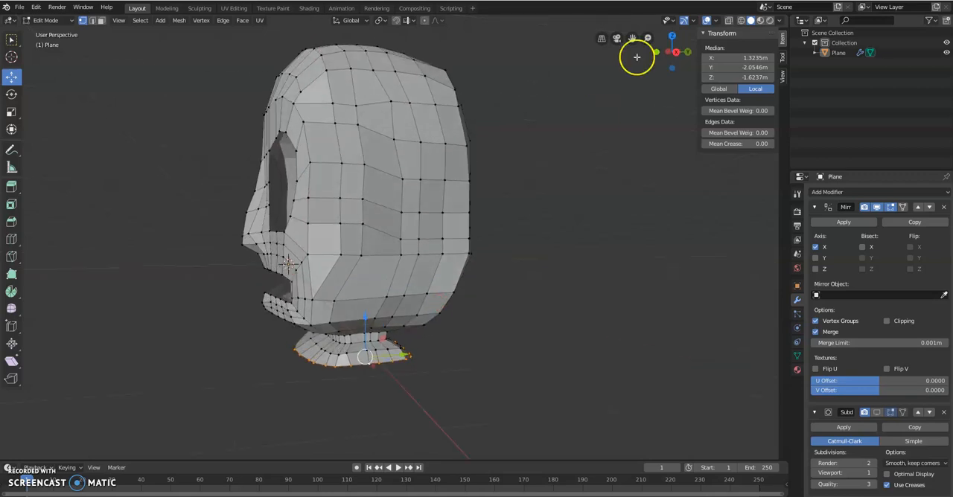
left_click(677, 51)
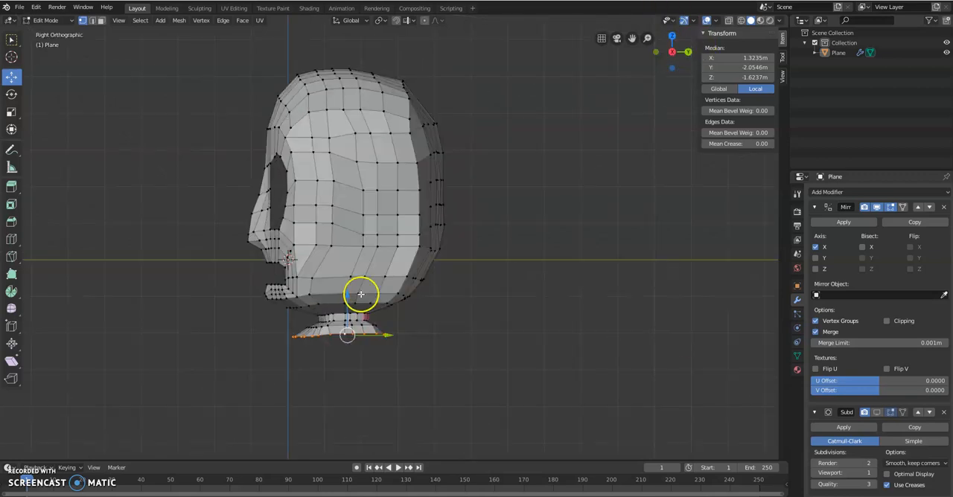
key("e")
right_click(360, 361)
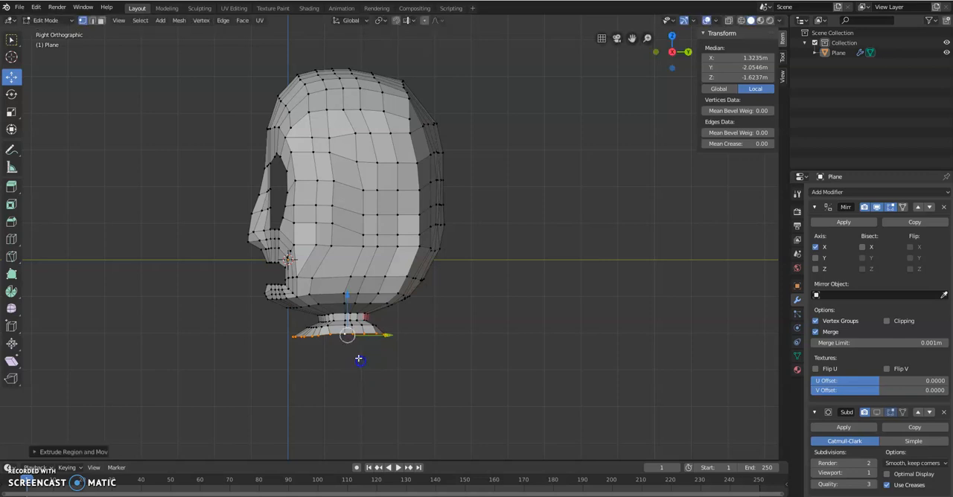
left_click_drag(350, 302, 347, 322)
key("s")
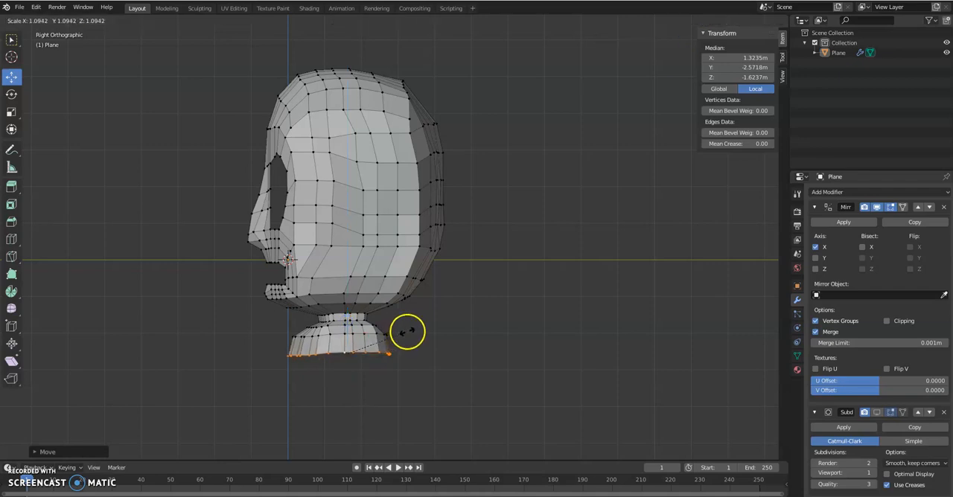
left_click(408, 332)
Step: Extrude the bottom loop downward in two more sections to lengthen the torso
middle_click_drag(366, 373, 370, 332, "shift")
key("e")
right_click(355, 354)
left_click_drag(351, 281, 347, 352)
key("e")
right_click(349, 364)
middle_click_drag(354, 380, 362, 333, "shift")
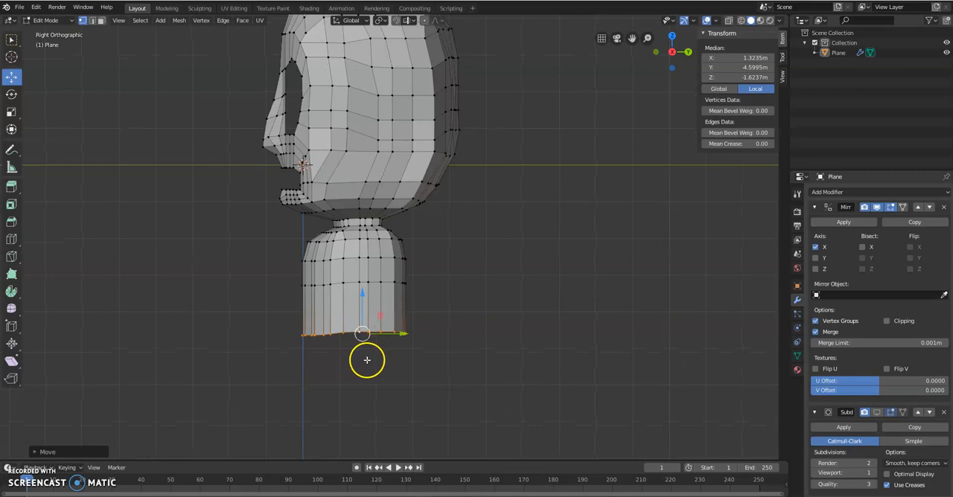
mouse_move(359, 303)
left_mouse_down()
mouse_move(363, 283)
mouse_move(362, 319)
left_mouse_up()
Step: Extrude the torso's bottom loop further down, scale it to about 0.94 and shift it slightly toward the back
key("e")
middle_click_drag(320, 278, 384, 292)
key("e")
left_click_drag(435, 323, 437, 355)
middle_click_drag(436, 354, 449, 317)
key("s")
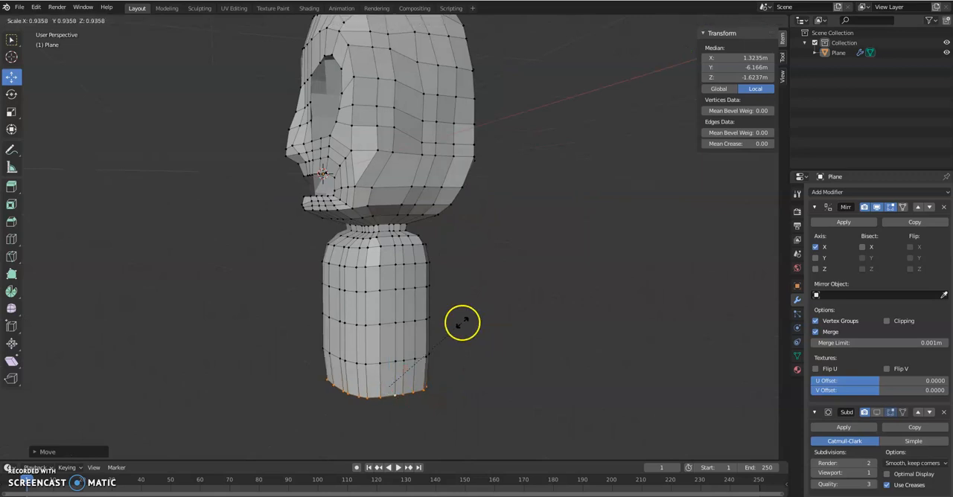
left_click(462, 323)
left_click_drag(426, 383, 427, 380)
middle_click_drag(427, 380, 451, 347)
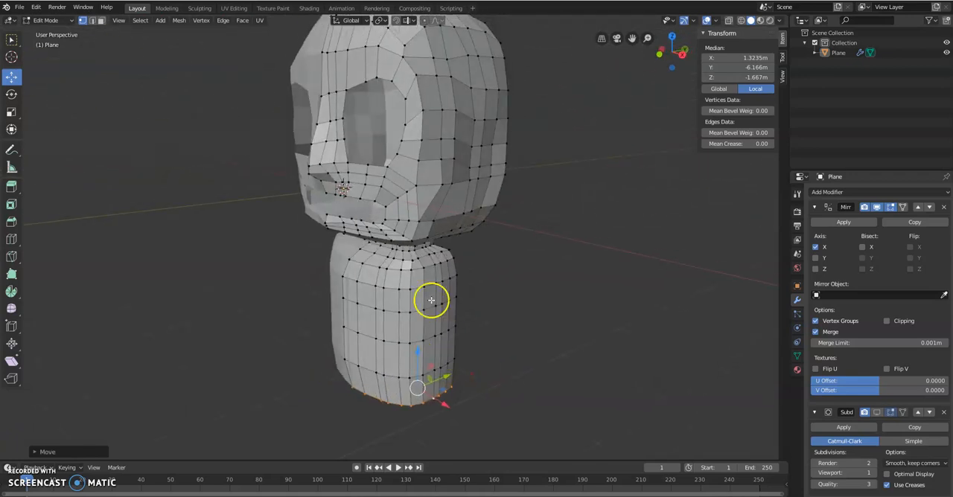
Step: Select the vertices around the neck's base from front to back and raise them slightly
scroll(404, 253, "up", 1)
mouse_move(405, 253)
middle_mouse_down()
mouse_move(433, 245)
mouse_move(414, 246)
middle_mouse_up()
left_click(396, 243)
scroll(414, 260, "up", 6)
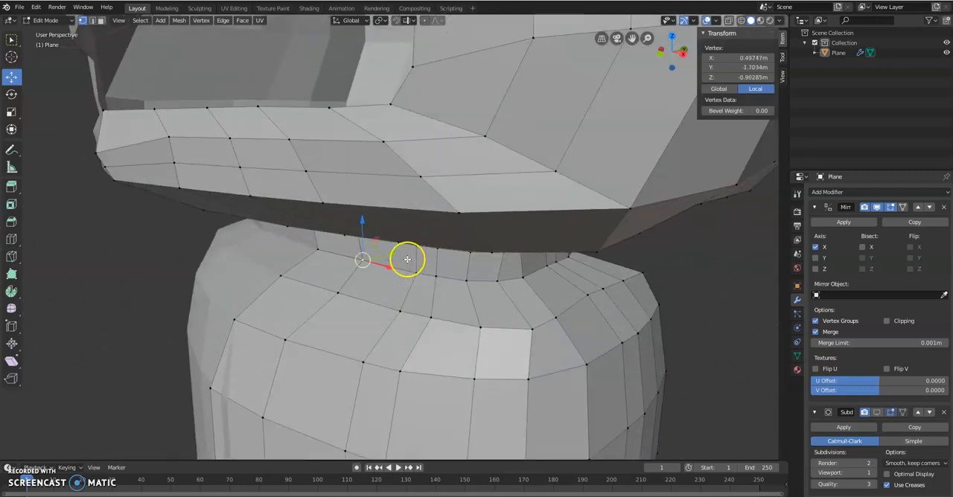
left_click(414, 277, "shift")
left_click(463, 281, "shift")
left_click(496, 280, "shift")
middle_click_drag(526, 280, 378, 277)
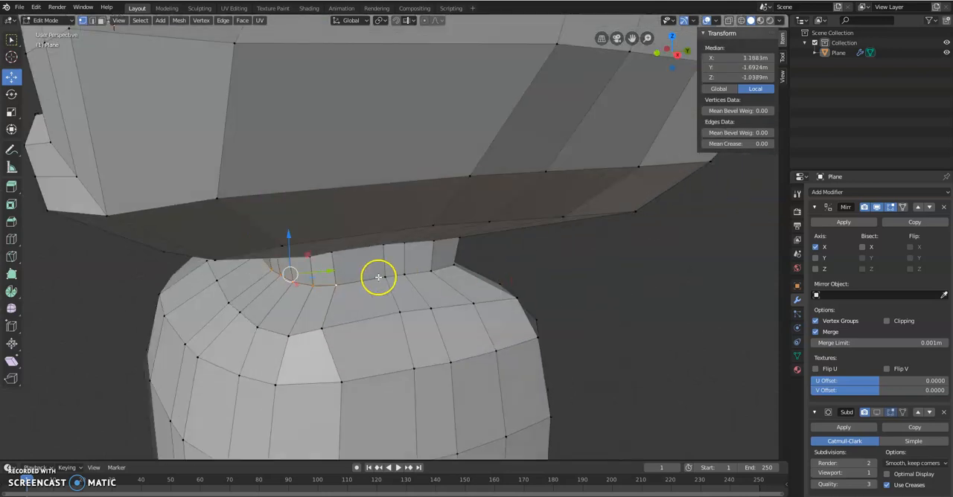
left_click(452, 265, "shift")
middle_click_drag(455, 265, 285, 272)
left_click(213, 251, "shift")
left_click_drag(127, 249, 134, 248)
Step: Reposition a single vertex toward the back of the neck's base to even out the loop
left_click(246, 239)
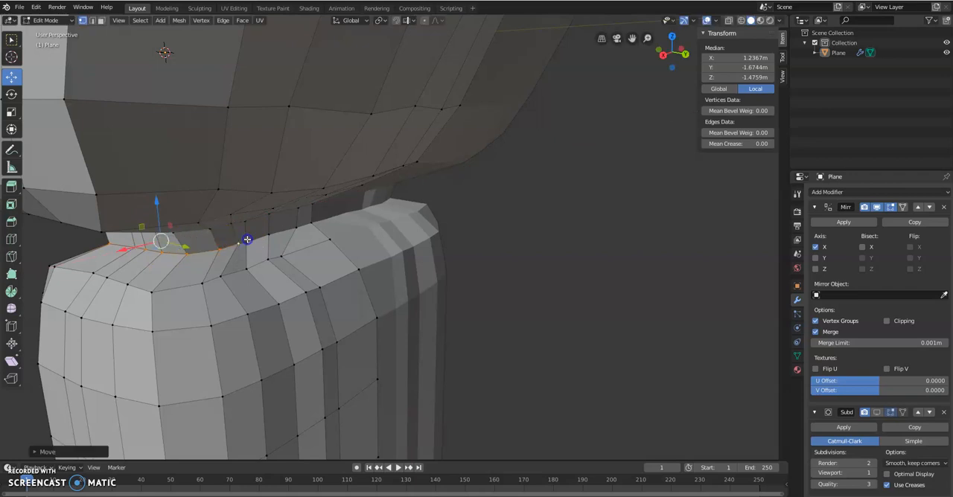
left_click_drag(223, 248, 219, 246)
middle_click_drag(219, 246, 282, 260)
scroll(281, 260, "down", 4)
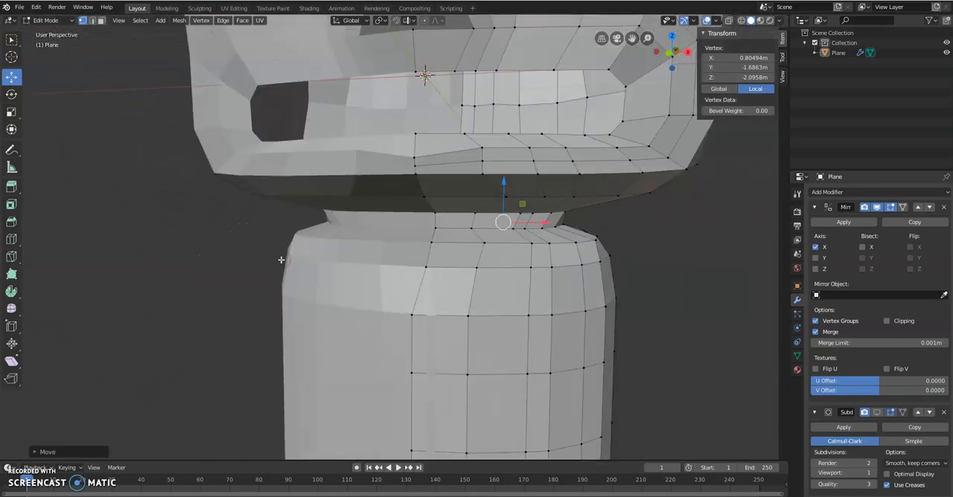
Step: Align the three upper misaligned vertices on the torso's front centre line by setting their X to 0
middle_click_drag(407, 279, 408, 284)
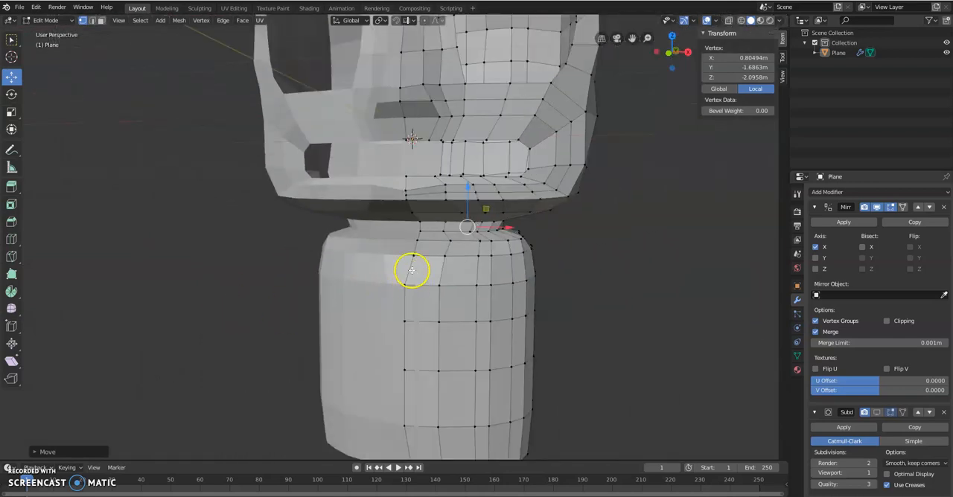
left_click(411, 281)
left_click(714, 57)
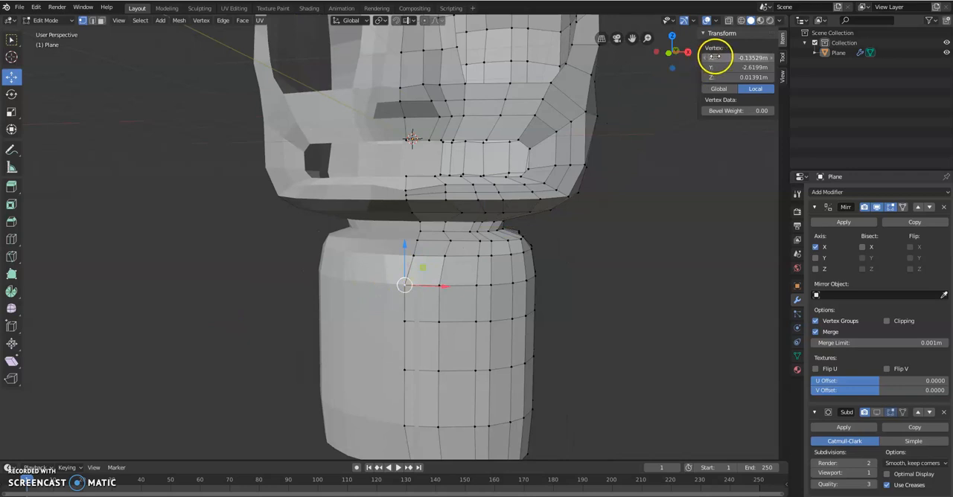
key("Return")
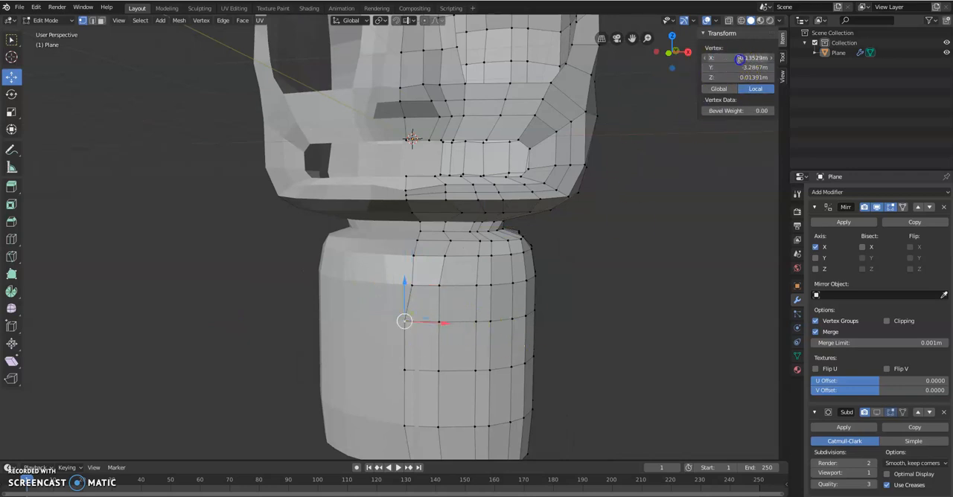
type("0")
key("Return")
left_click(405, 373)
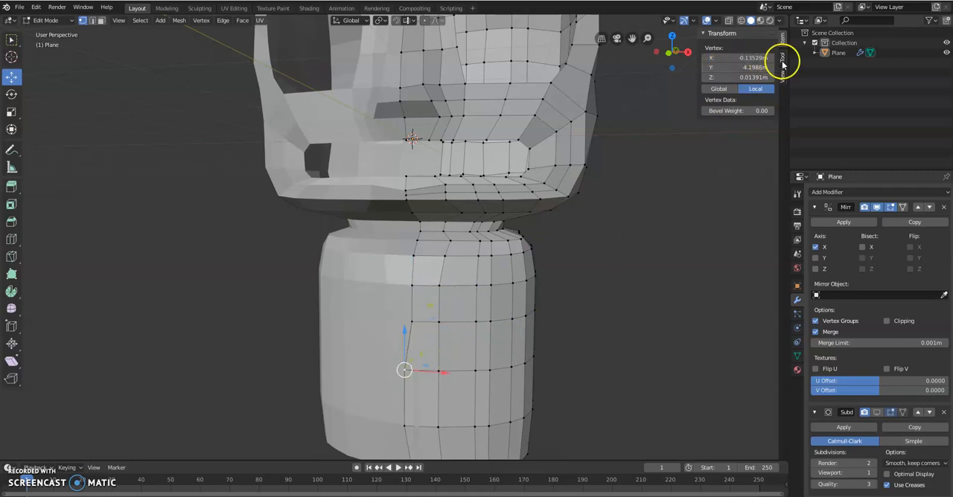
key("Return")
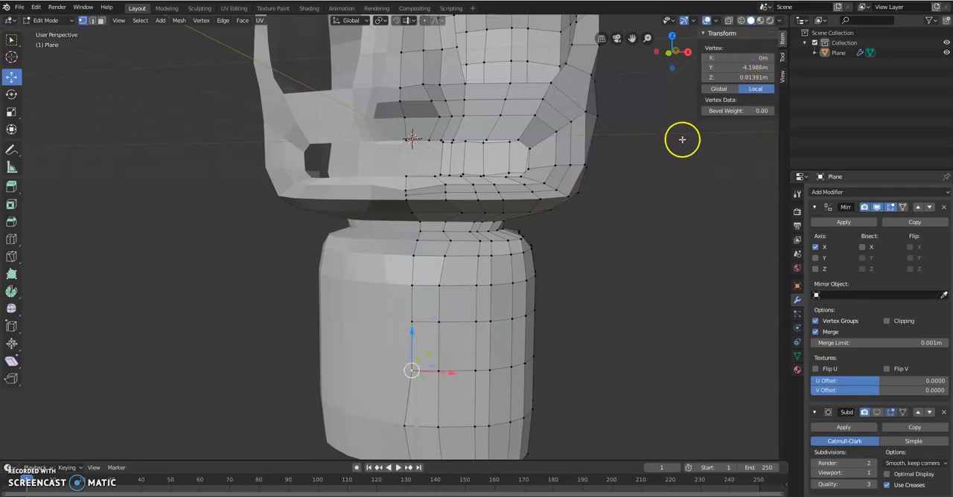
Step: Set the X of the two lowest vertices on the torso's front centre line to 0
left_click(402, 427)
left_click(730, 58)
type("0")
key("Return")
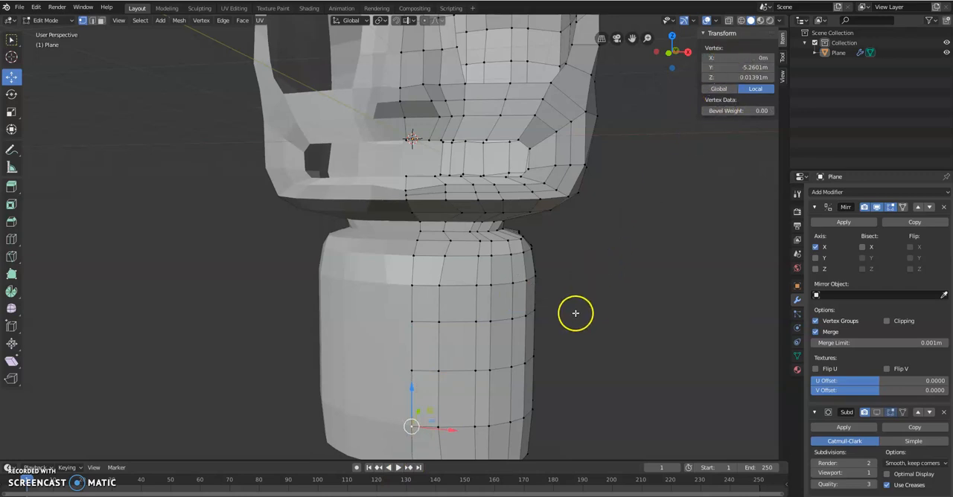
middle_click_drag(579, 313, 574, 266, "shift")
left_click(409, 395)
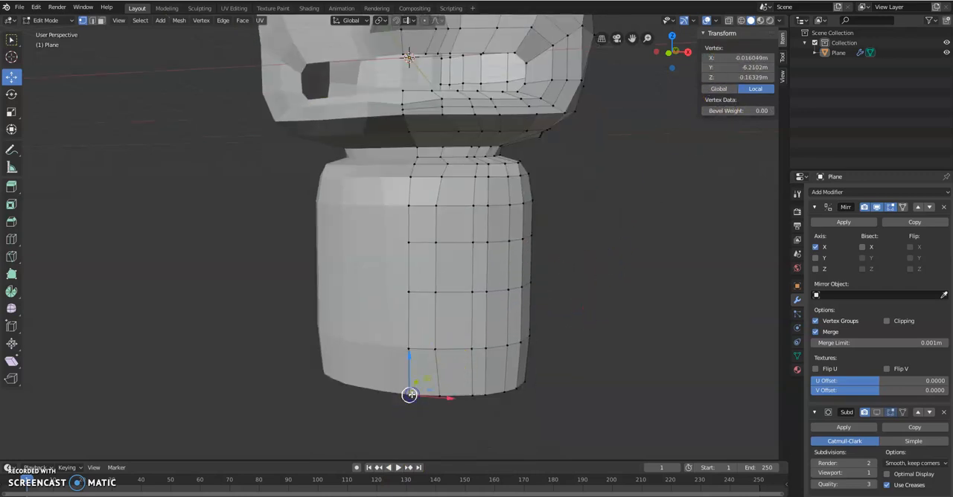
left_click(753, 57)
key("Return")
Step: Align the three upper misaligned vertices on the torso's back centre line by setting their X to 0
middle_click_drag(507, 290, 379, 196)
left_click(355, 183)
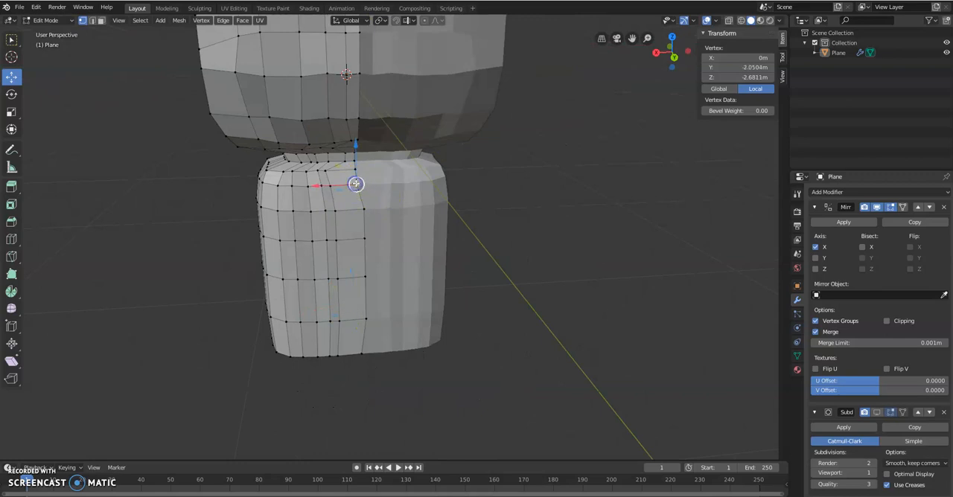
left_click(364, 205)
left_click(724, 58)
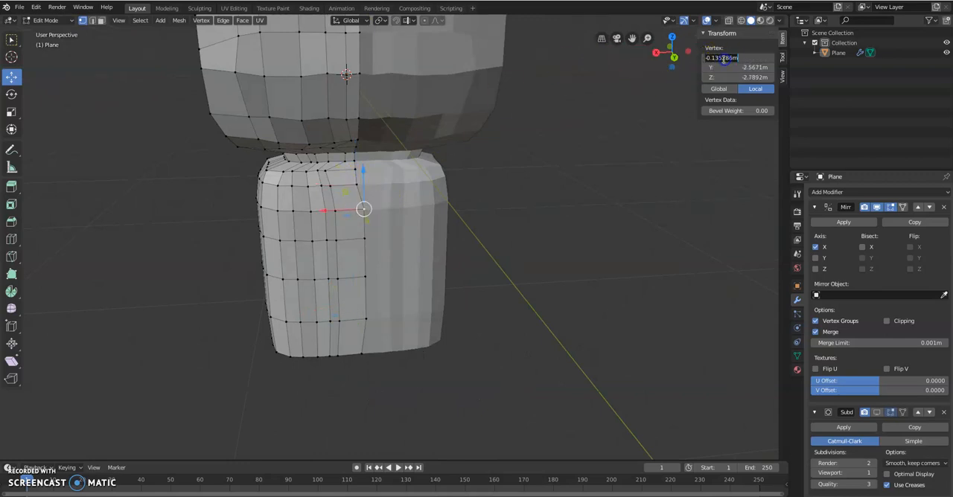
key("Return")
left_click(365, 238)
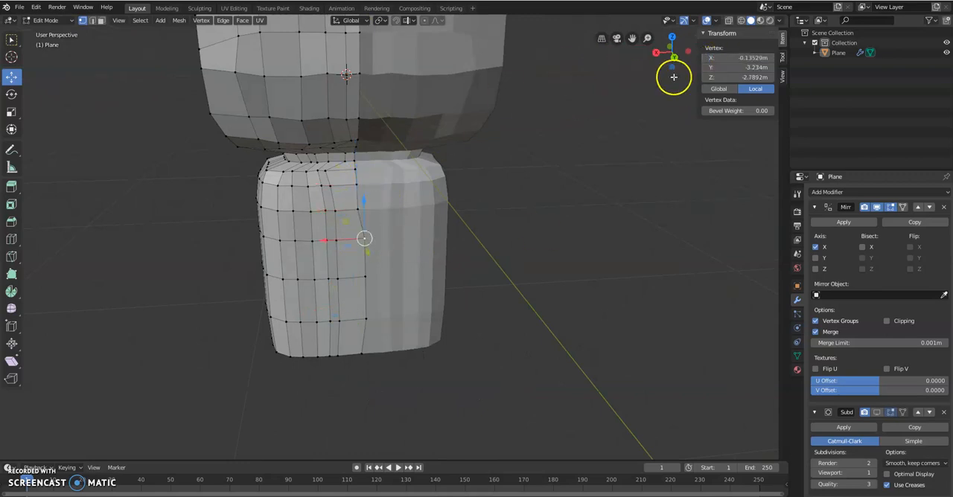
left_click(736, 58)
type("0")
key("Return")
left_click(363, 275)
left_click(735, 58)
key("Return")
Step: Set the X of the two lowest vertices on the torso's back centre line to 0
left_click(365, 319)
left_click(734, 58)
type("0")
key("Return")
left_click(360, 358)
left_click(729, 58)
type("0")
key("Return")
Step: Delete a block of six faces, two rows by three columns, on the torso's upper side to open an arm hole
middle_click_drag(536, 203, 347, 255)
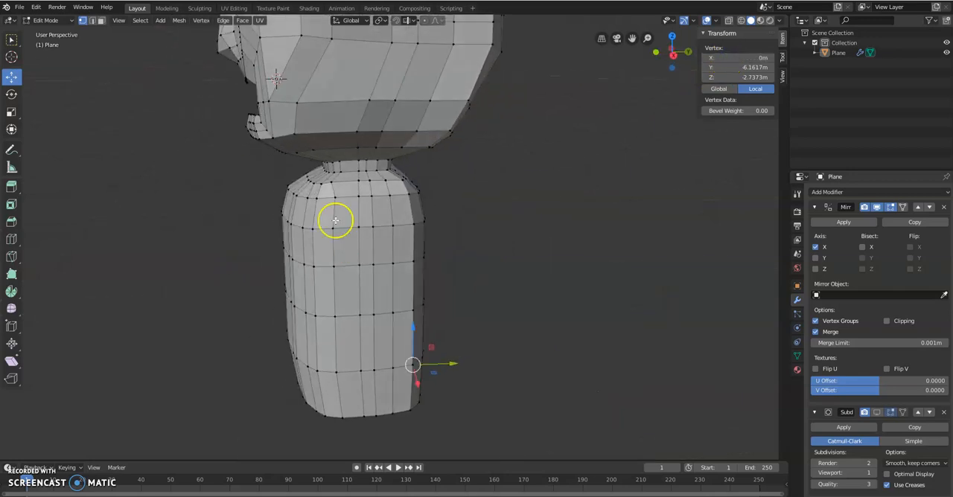
left_click(102, 20)
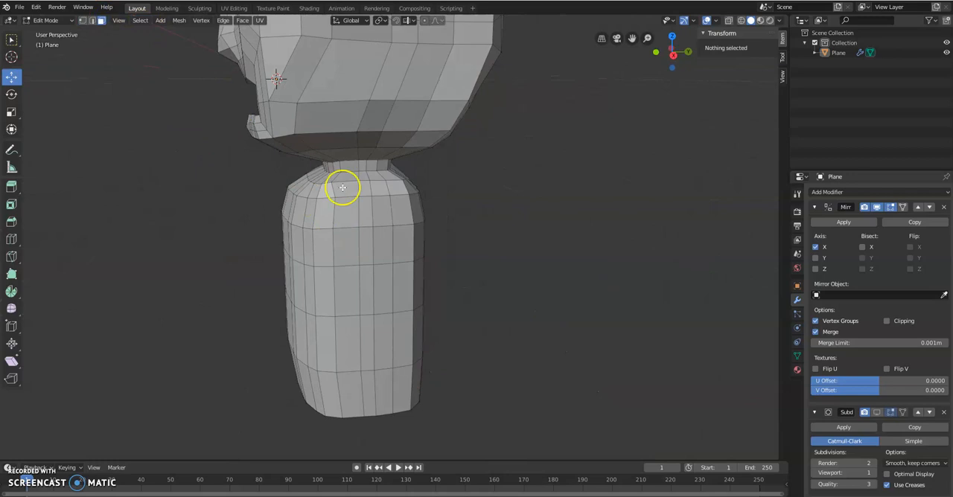
left_click(350, 214)
left_click(343, 247)
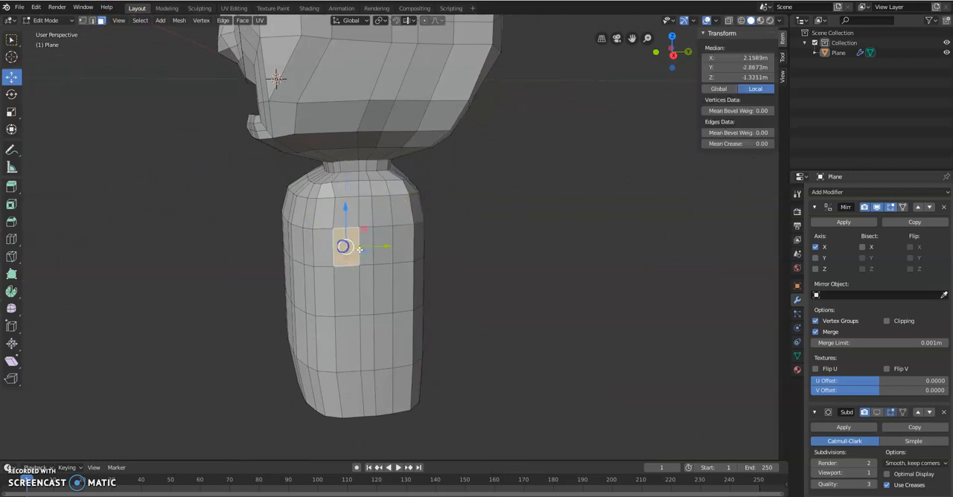
left_click_drag(354, 211, 365, 209)
left_click(365, 204, "shift")
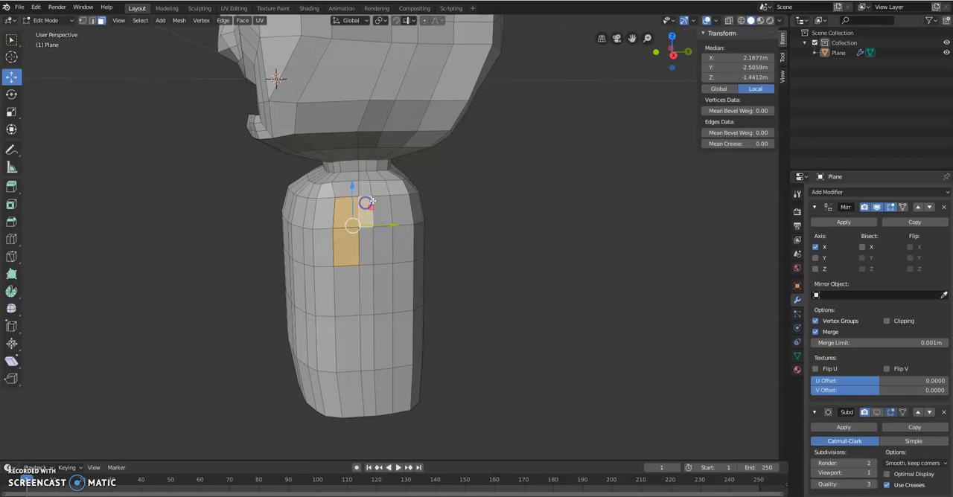
left_click(383, 205, "shift")
left_click(388, 245, "shift")
middle_click_drag(366, 251, 380, 252)
key("x")
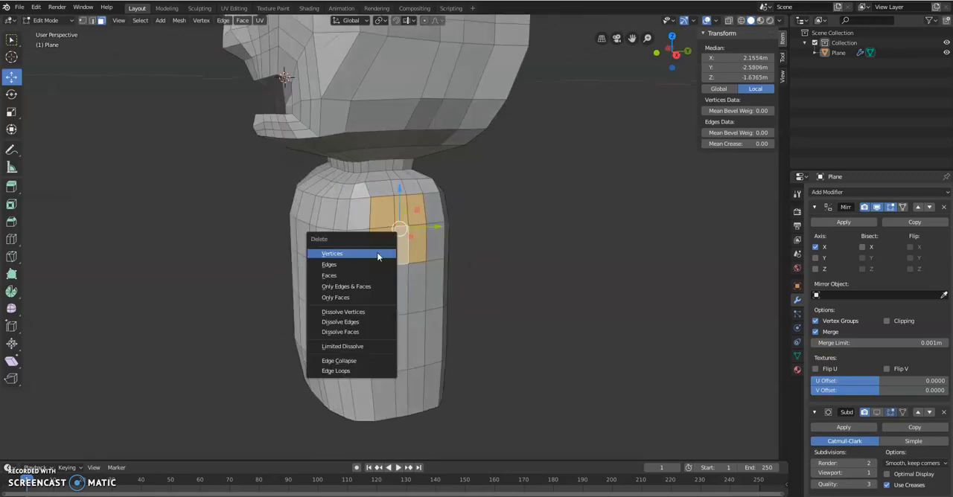
left_click(362, 274)
middle_click_drag(361, 274, 428, 235)
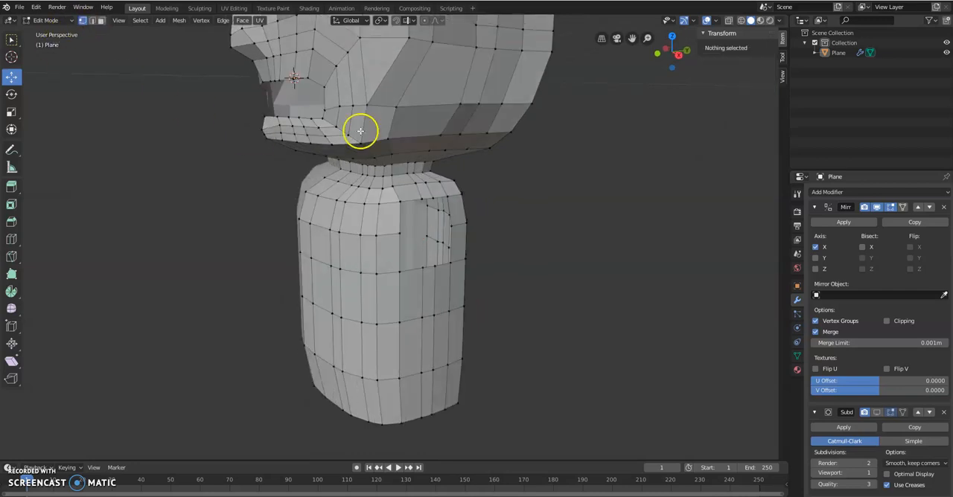
Step: Move the arm hole's upper front and rear corner vertices inward to start rounding the opening
left_click(400, 201)
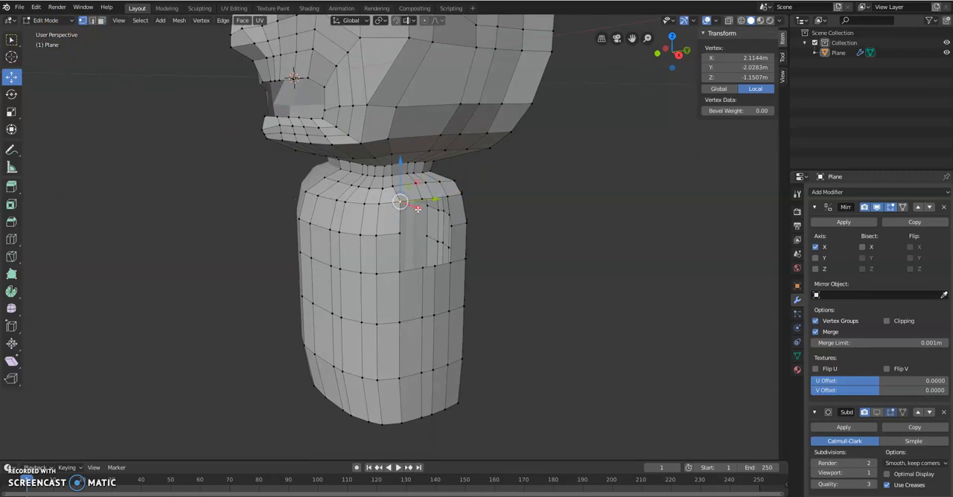
middle_click_drag(408, 194, 374, 199)
scroll(354, 216, "up", 3)
left_click_drag(259, 163, 261, 174)
left_click_drag(306, 205, 306, 202)
left_click(358, 193)
left_click_drag(353, 163, 389, 206)
Step: Reposition the arm hole's lower corner and bottom edge vertices to round off the lower half
left_click(260, 302)
left_click_drag(261, 287, 297, 284)
left_click_drag(265, 248, 266, 254)
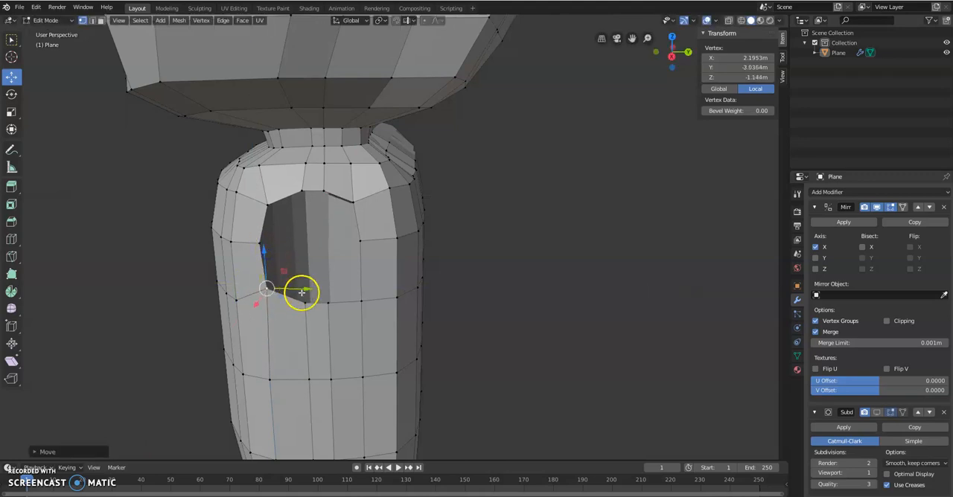
left_click(310, 307)
mouse_move(334, 293)
left_mouse_down()
mouse_move(324, 304)
mouse_move(334, 303)
mouse_move(326, 274)
mouse_move(362, 275)
mouse_move(362, 265)
mouse_move(395, 286)
left_mouse_up()
left_click(360, 306)
Step: Fine-tune the height and depth position of the arm hole's upper rear corner vertex
left_click(348, 205)
left_click_drag(355, 176, 353, 179)
left_click_drag(405, 206, 398, 207)
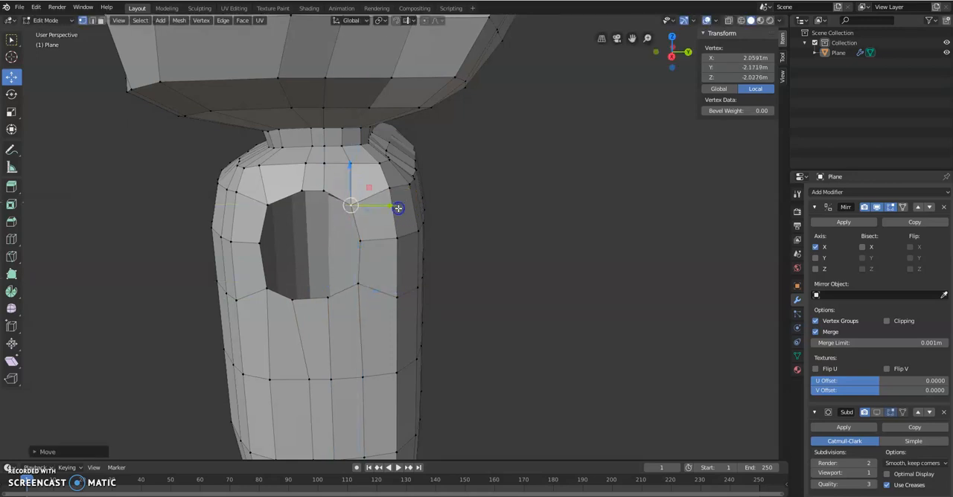
Step: Extrude the arm hole's edge loop outward along X by about 0.9 m as the first arm segment
left_click(277, 199, "alt")
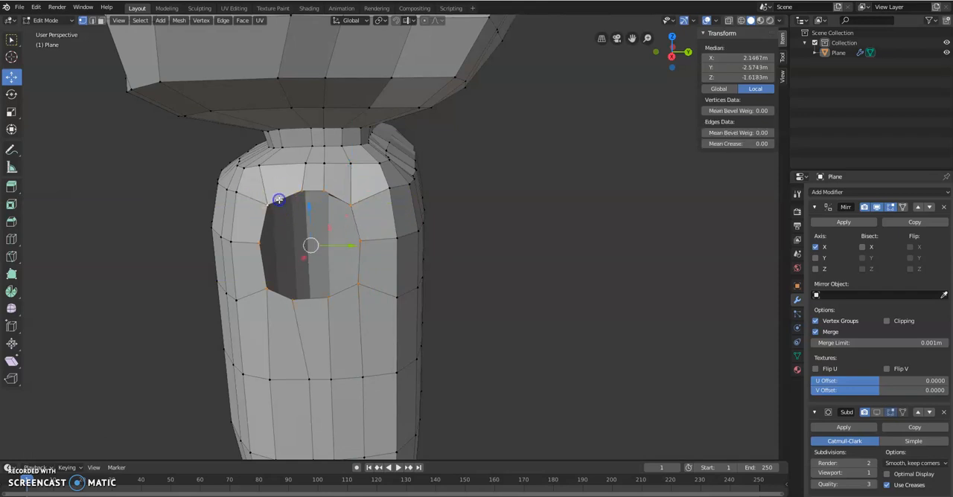
scroll(278, 200, "down", 3)
middle_click_drag(276, 213, 404, 232)
middle_click_drag(459, 226, 463, 225)
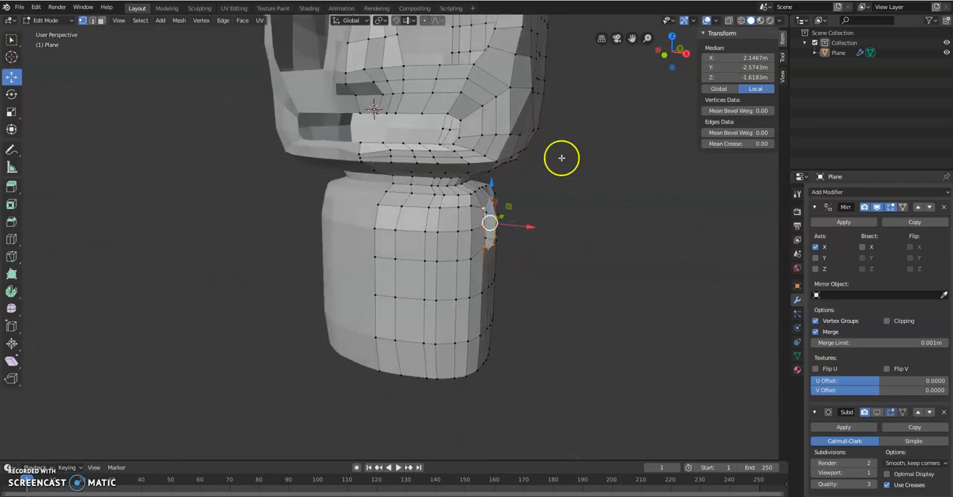
left_click(665, 55)
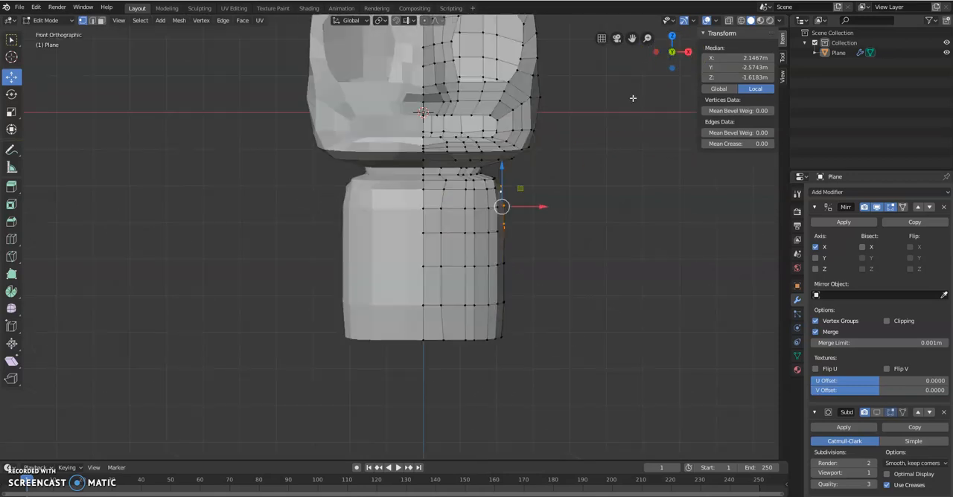
key("e")
key("x")
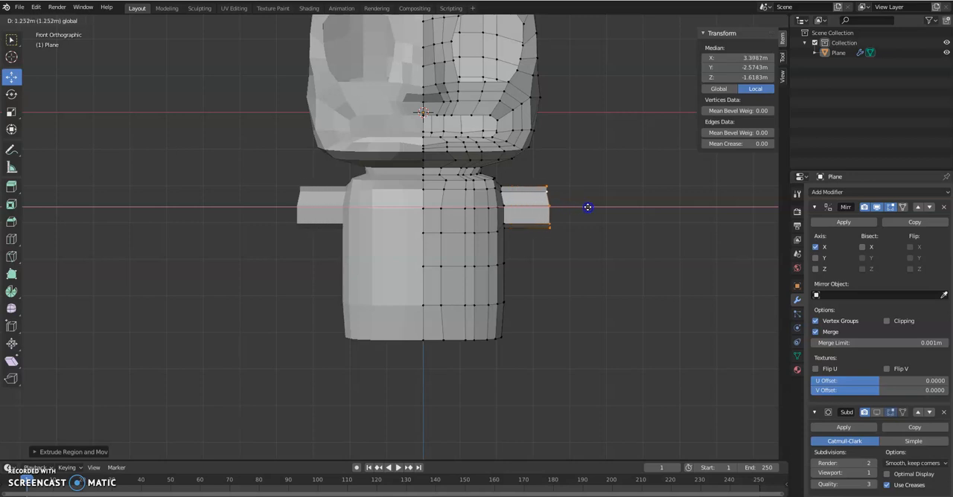
left_click(576, 210)
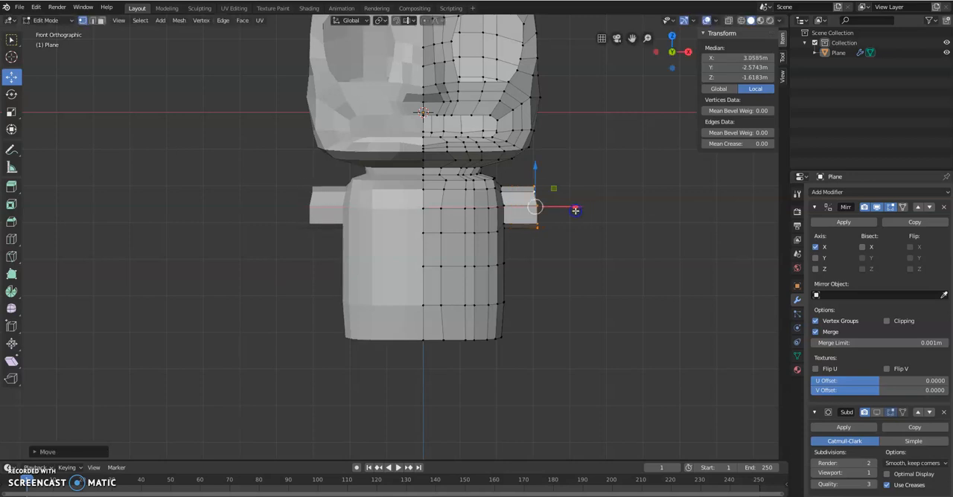
Step: Extrude two more arm segments outward along X, ending the arm at about X 5.85 m
key("e")
right_click(604, 214)
left_click_drag(580, 207, 681, 207)
key("e")
right_click(624, 206)
Step: Scale the arm's end loop down to about 0.77 to taper the wrist
middle_click_drag(665, 261, 636, 277)
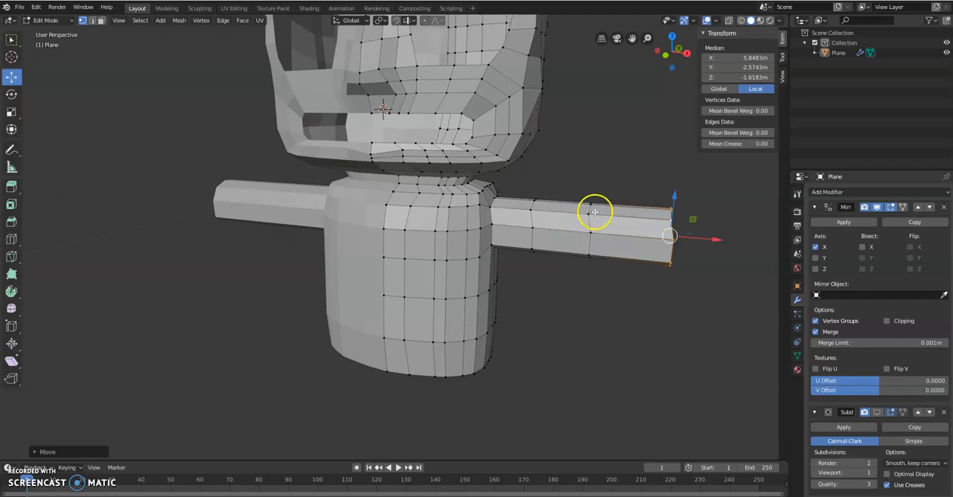
middle_click_drag(612, 236, 642, 233)
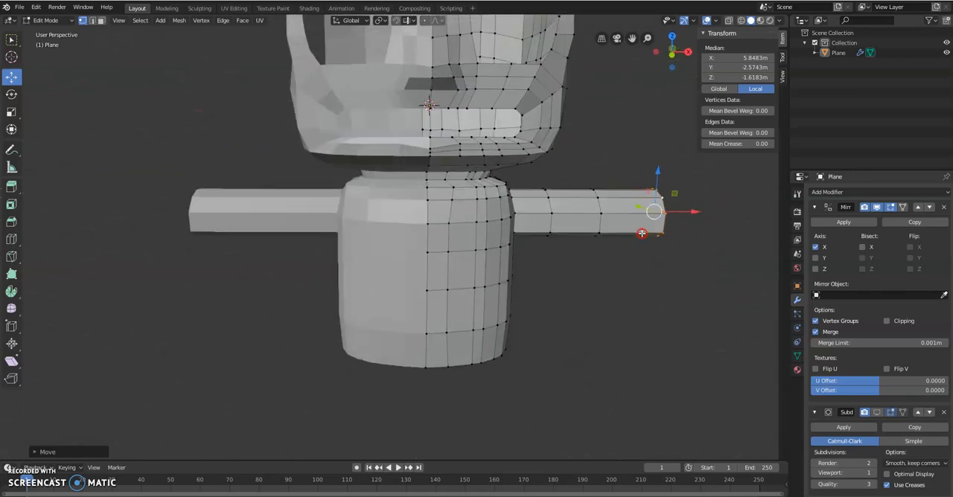
key("s")
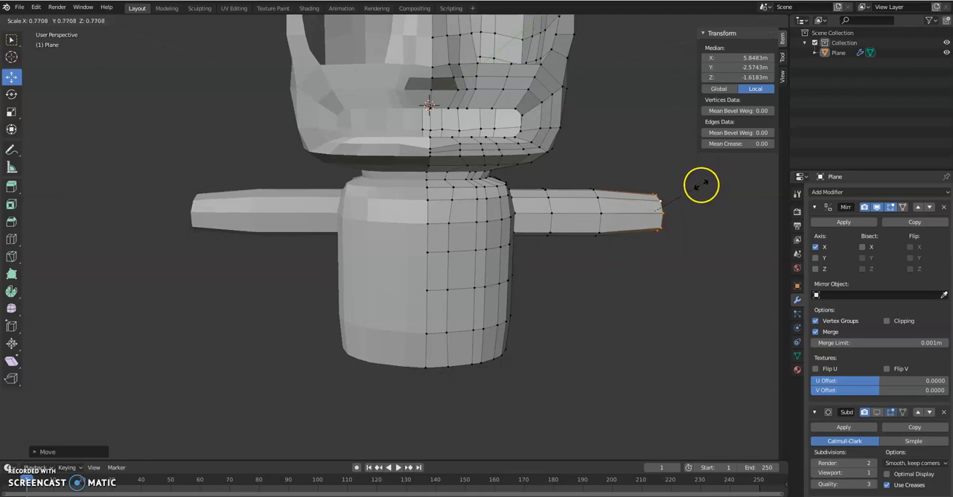
left_click(702, 187)
Step: Extrude the torso's open bottom edge loop and lower the new ring about 0.15 m along Z
middle_click_drag(663, 334, 637, 331)
middle_click_drag(404, 264, 314, 260)
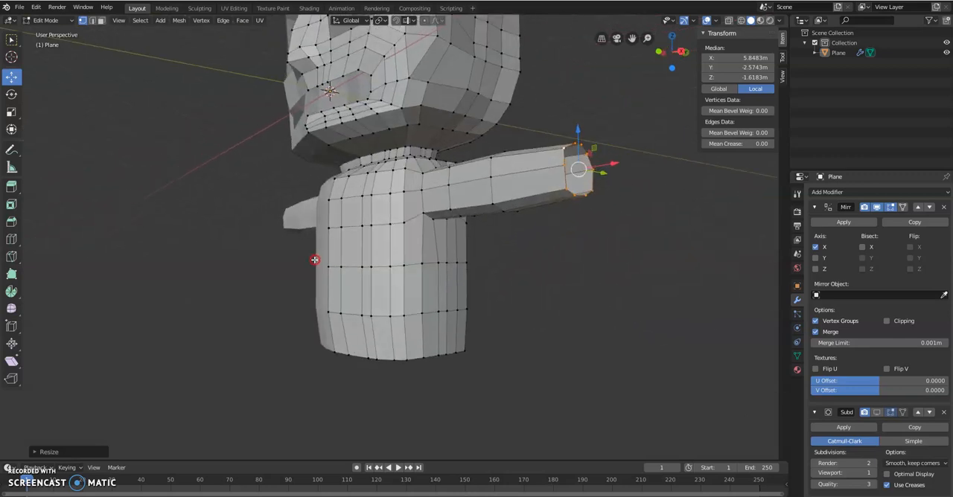
scroll(350, 282, "up", 2)
middle_click_drag(362, 307, 381, 181, "shift")
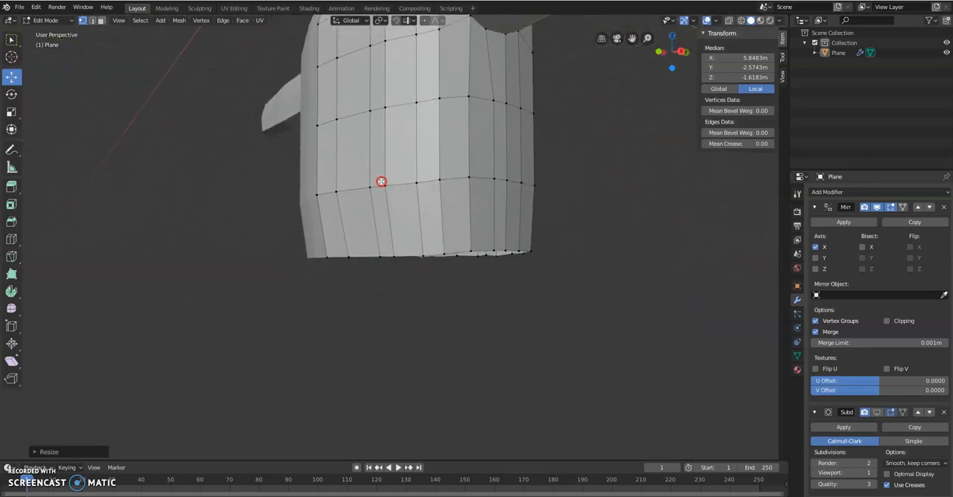
middle_click_drag(362, 240, 366, 263)
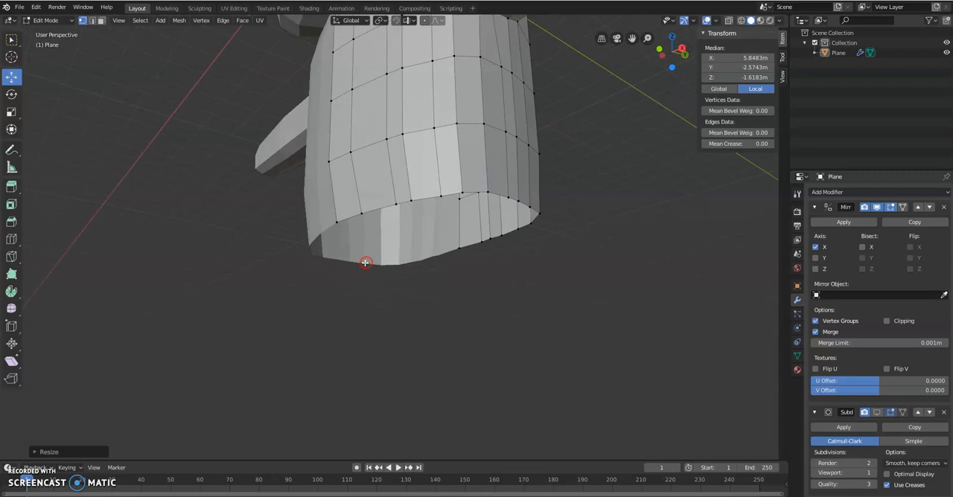
left_click(373, 207)
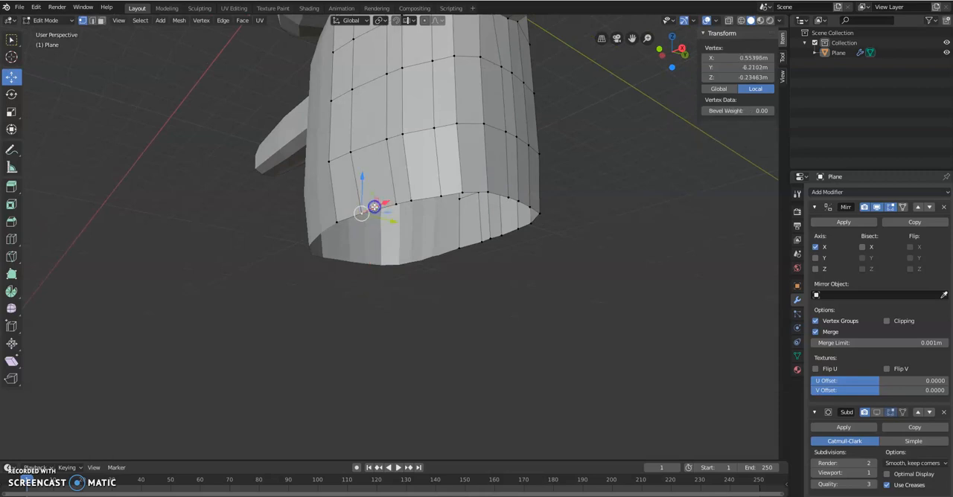
left_click(424, 197, "alt")
middle_click_drag(447, 230, 512, 281)
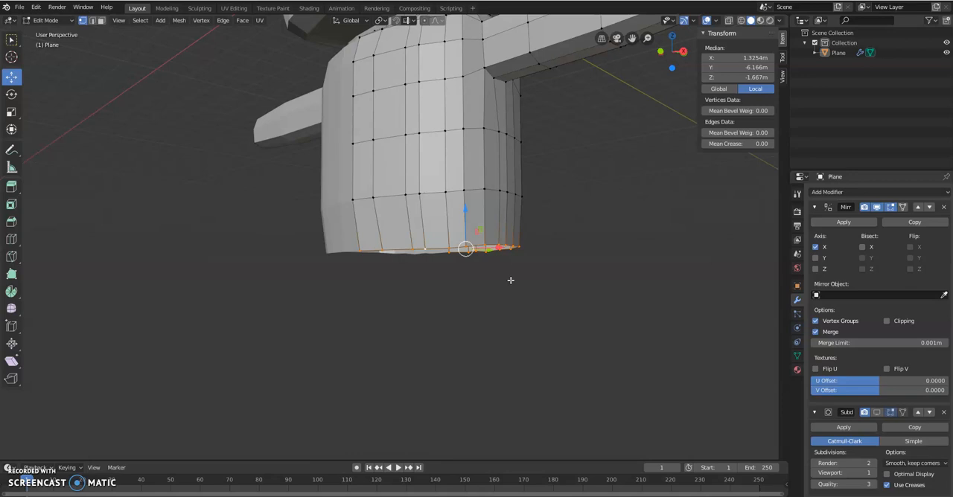
key("e")
right_click(505, 281)
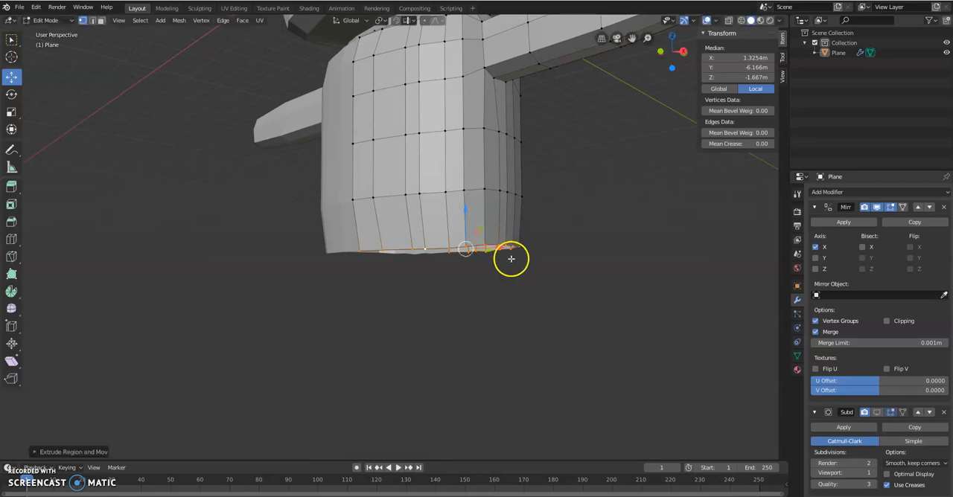
key("g")
key("z")
left_click(539, 276)
Step: Scale the new bottom ring to about 0.84 and shift it along X back to the mirror plane
key("s")
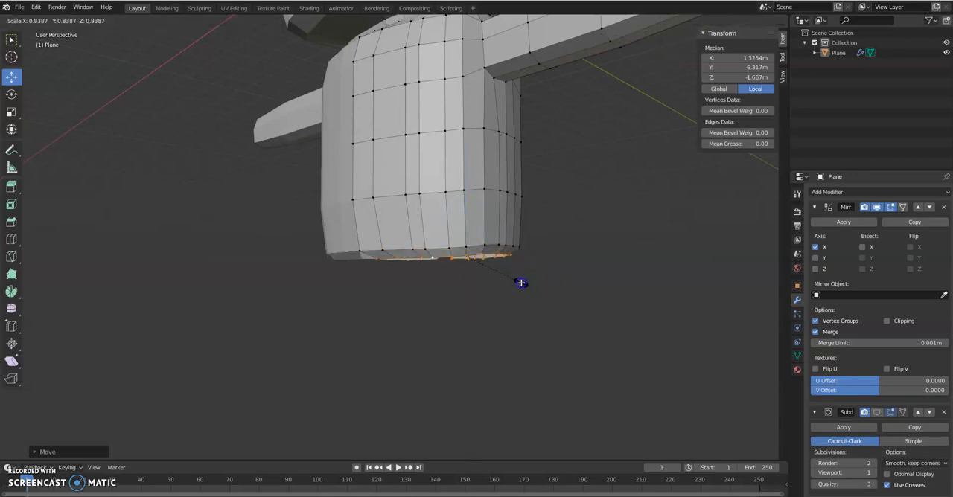
left_click(522, 283)
key("g")
key("x")
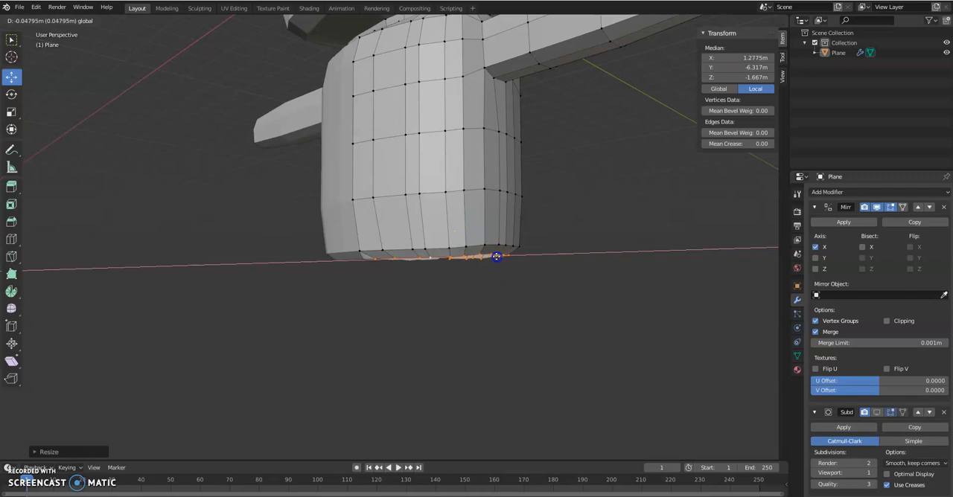
left_click(461, 234)
Step: Lower the bottom ring about 0.24 m along Z and nudge it slightly along X toward the mirror plane
key("g")
key("z")
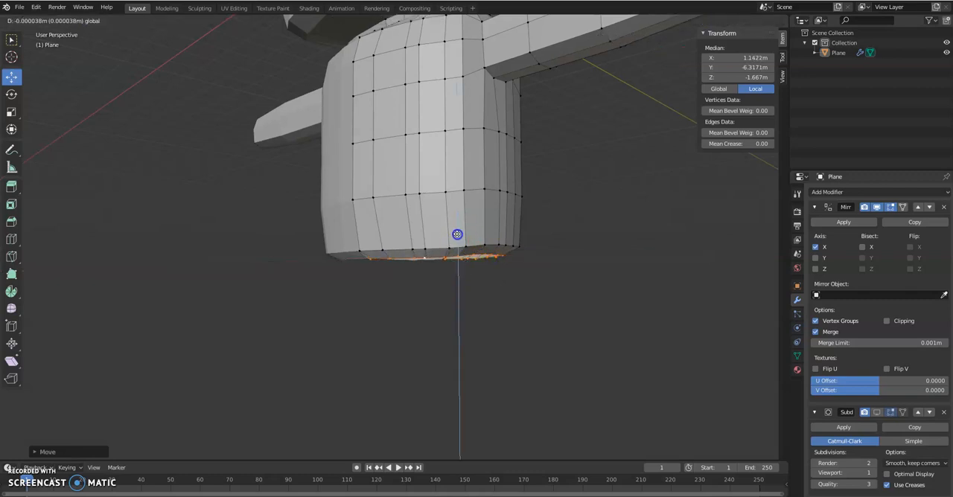
left_click(457, 246)
middle_click_drag(454, 268, 472, 279)
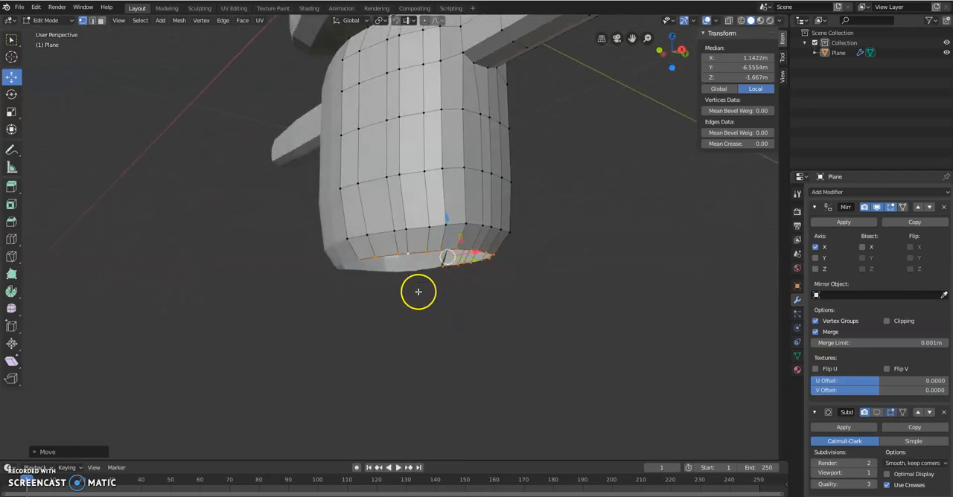
left_click_drag(481, 252, 479, 252)
Step: Extrude another ring from the torso's bottom edge and lower it about 0.24 m
key("e")
right_click(454, 291)
left_click_drag(442, 221, 455, 248)
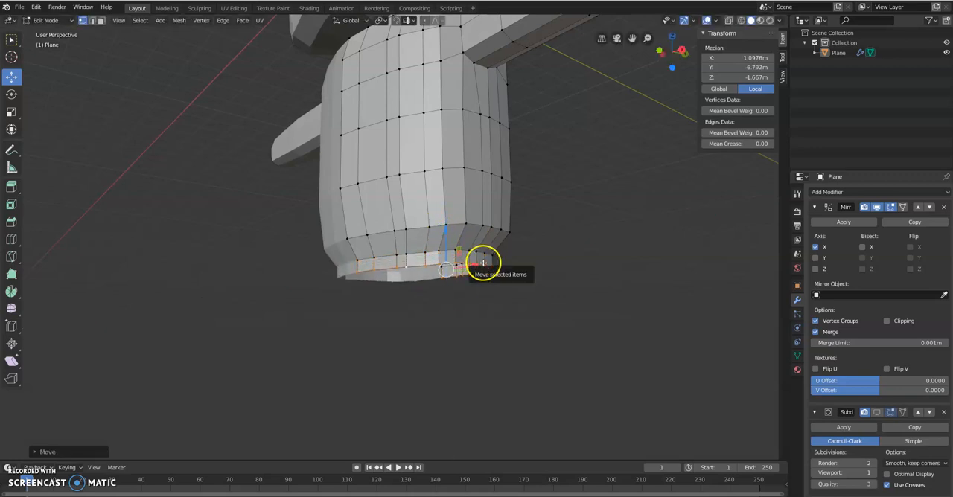
Step: Scale the lowest ring inward and move it along X until it meets the mirror plane
key("s")
left_click(485, 263)
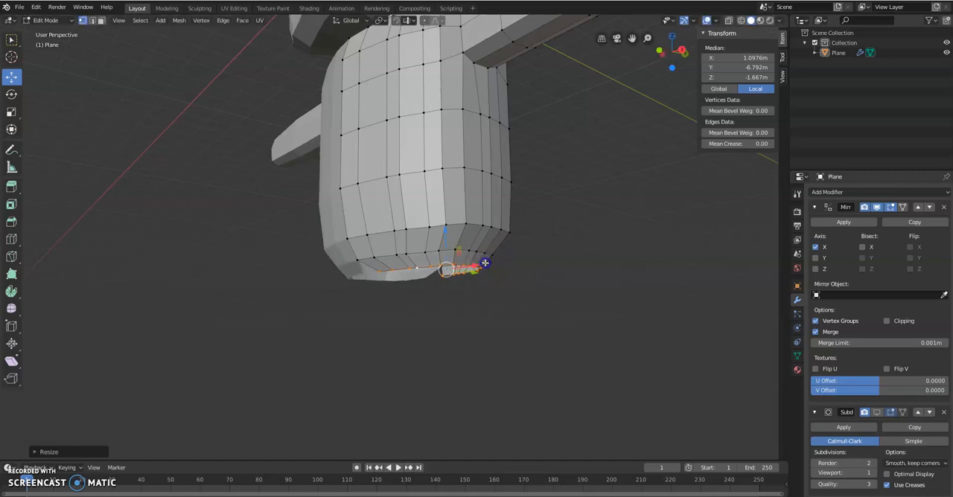
left_click_drag(474, 265, 463, 266)
Step: Extrude the torso's bottom edge ring once more and lower it about 0.07 m
key("e")
left_click(413, 300)
scroll(426, 262, "up", 4)
middle_click_drag(419, 308, 434, 275)
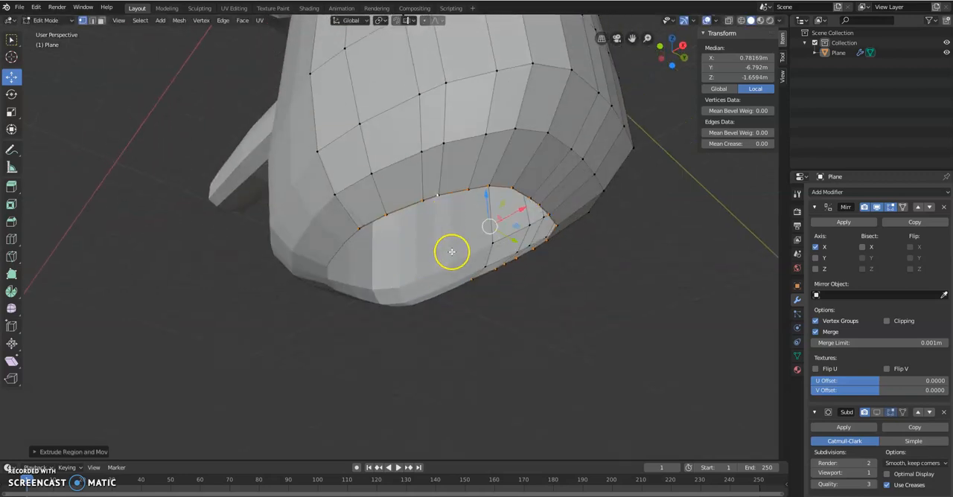
left_click_drag(487, 197, 489, 213)
Step: Scale the new underside ring to about 0.5 and close its gap to the mirror plane along X
key("s")
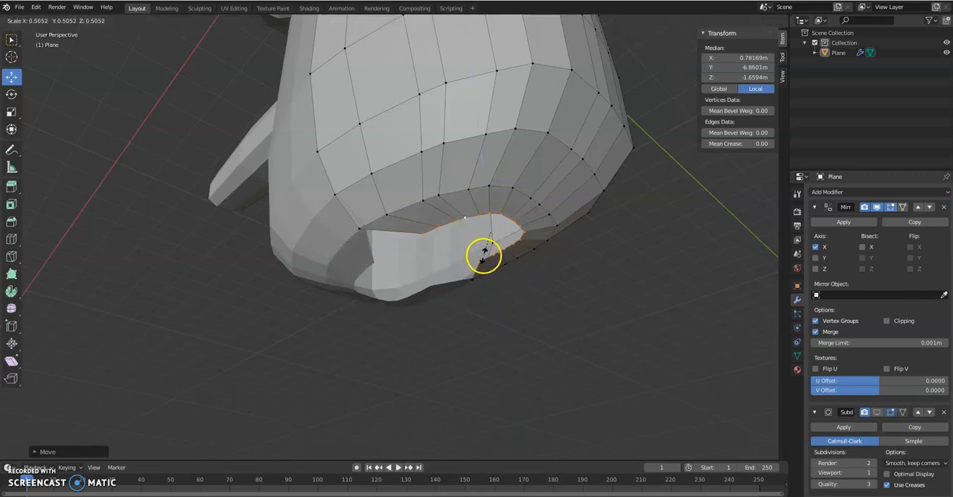
left_click(485, 256)
key("g")
key("x")
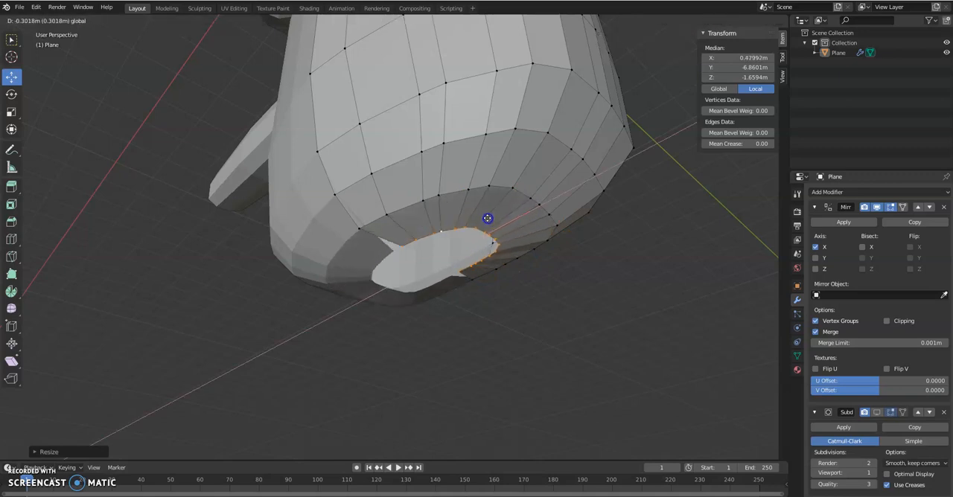
left_click(482, 220)
Step: Extrude the underside opening's edge in place, scale it inward and shift it along X to the mirror plane
mouse_move(469, 274)
middle_mouse_down()
mouse_move(459, 288)
mouse_move(466, 271)
middle_mouse_up()
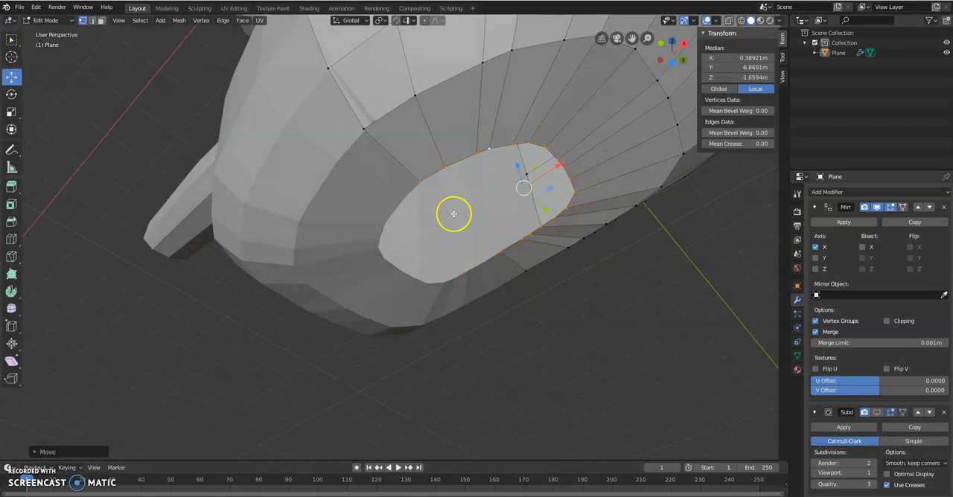
key("e")
left_click(469, 241)
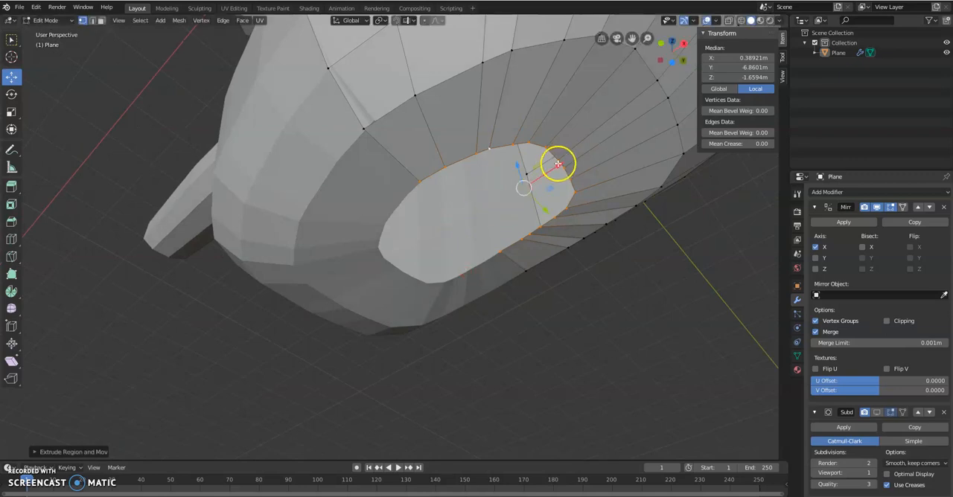
key("s")
left_click(531, 169)
key("g")
key("x")
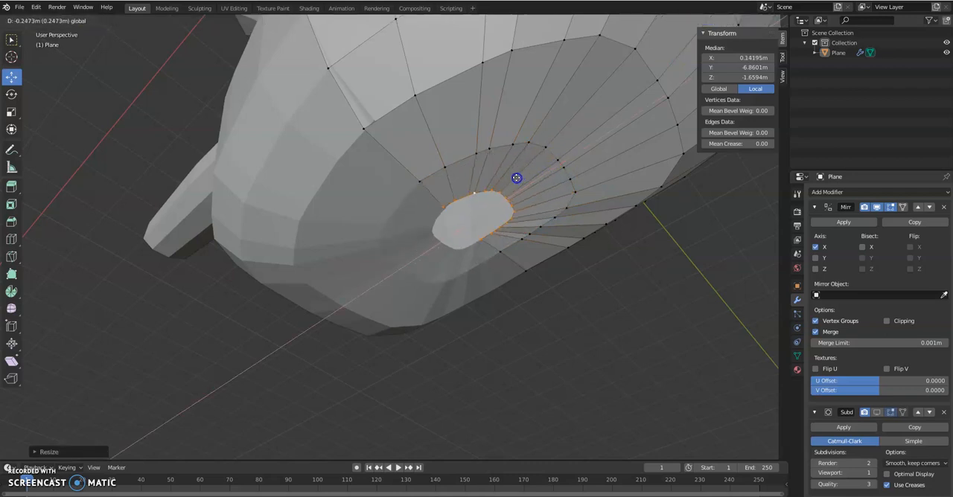
left_click(497, 192)
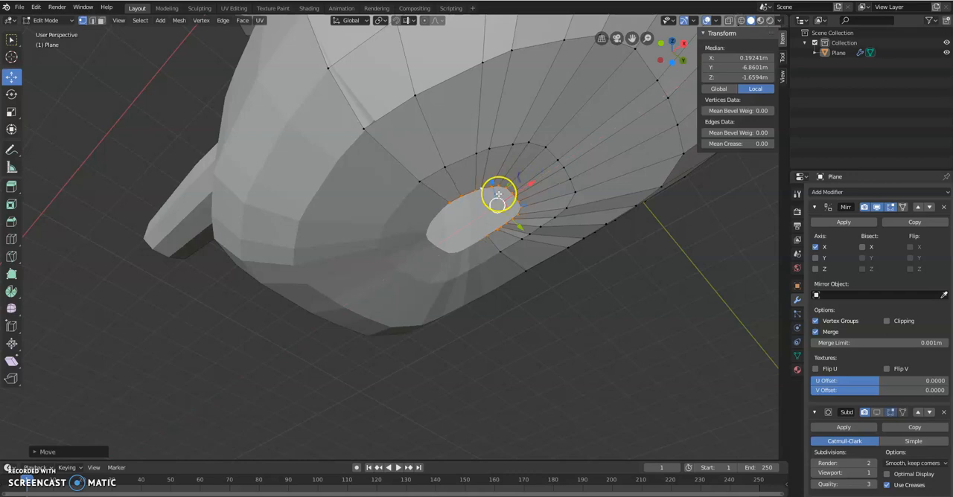
Step: Extrude one more inner ring, shift it along X toward the mirror plane and scale it to about 0.52
scroll(499, 193, "up", 3)
middle_click_drag(498, 202, 452, 231)
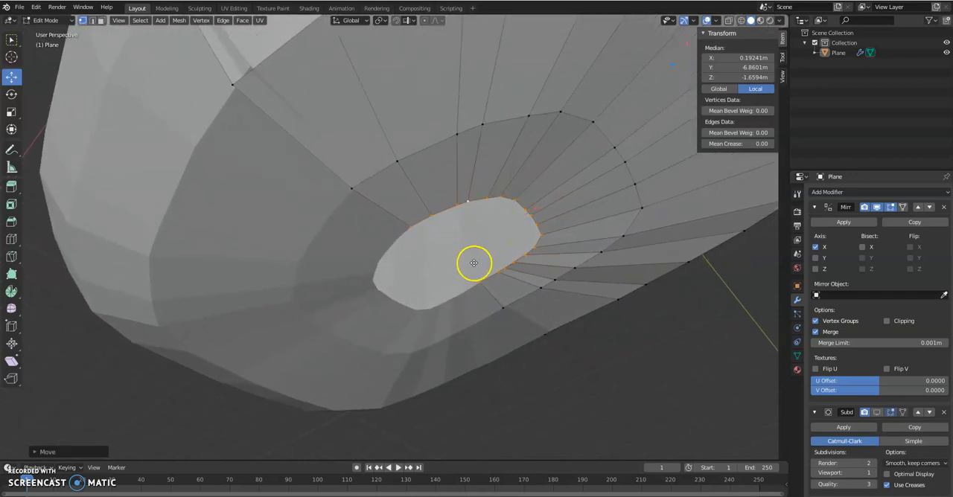
key("e")
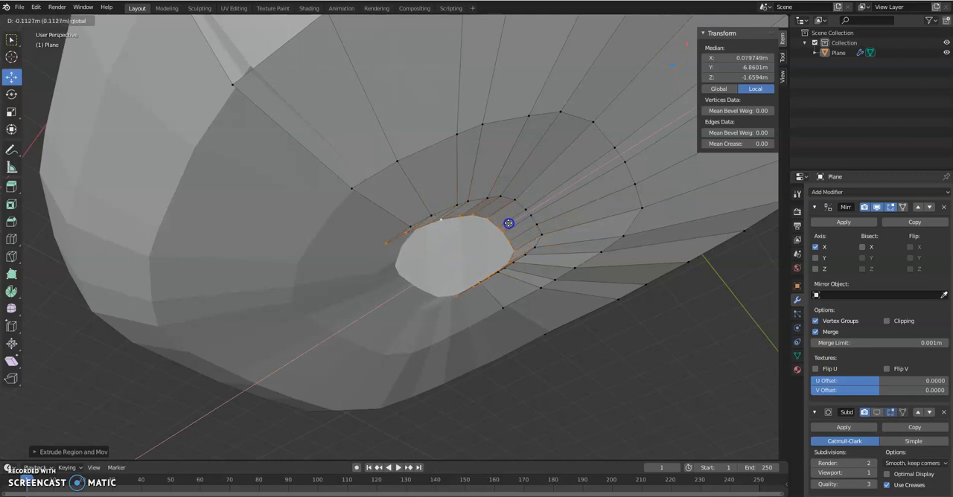
left_click(501, 226)
key("s")
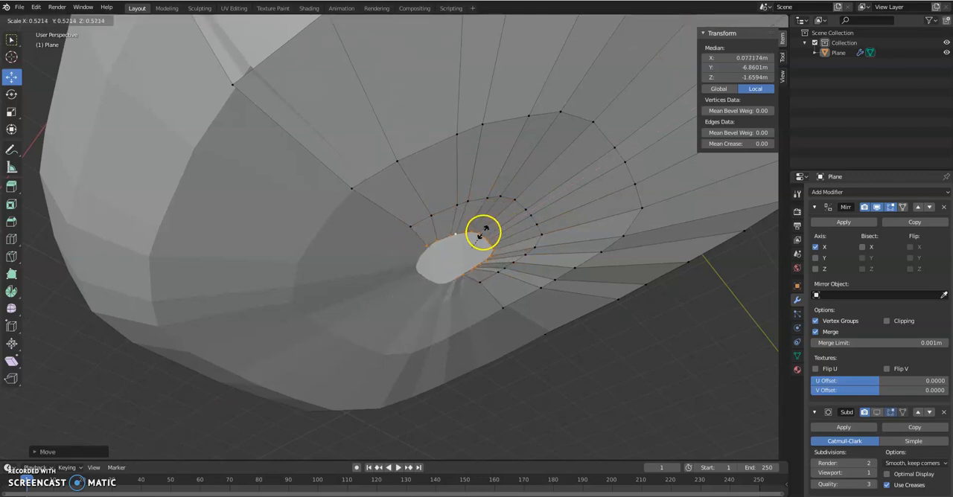
left_click(483, 232)
Step: Merge the innermost ring's vertices at center to close the underside, and set the merged vertex's X to 0 m
key("alt+m")
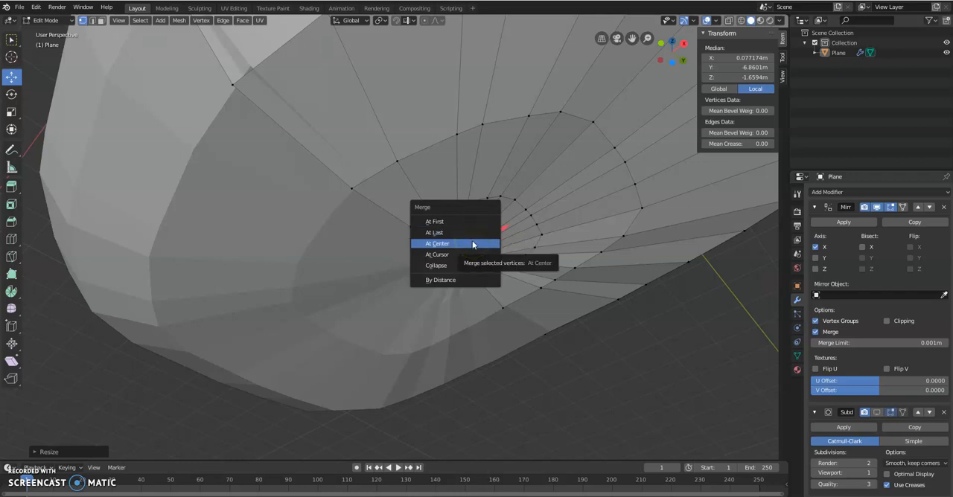
left_click(473, 245)
key("g")
key("x")
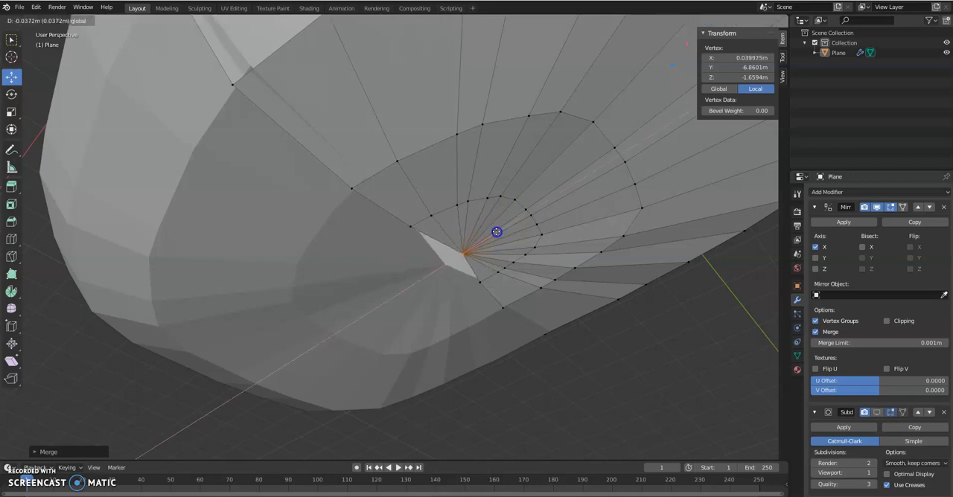
left_click(484, 237)
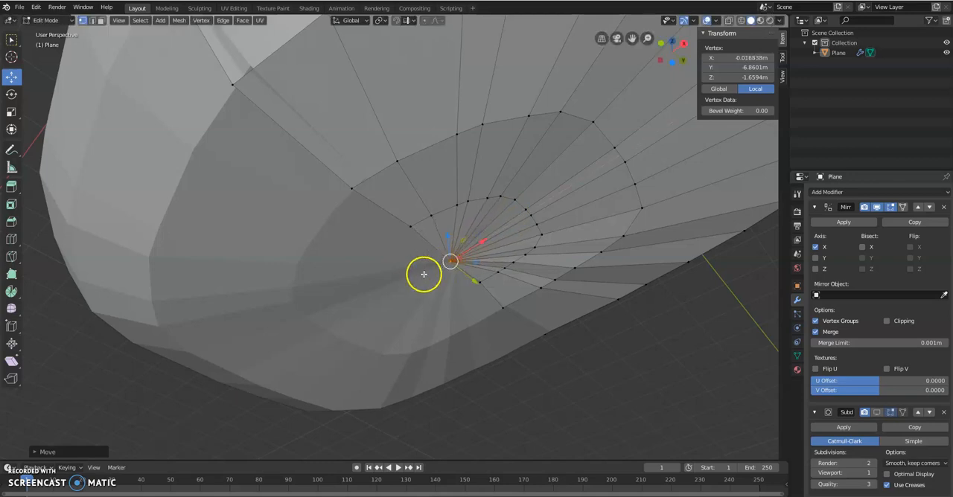
left_click(743, 58)
key("Return")
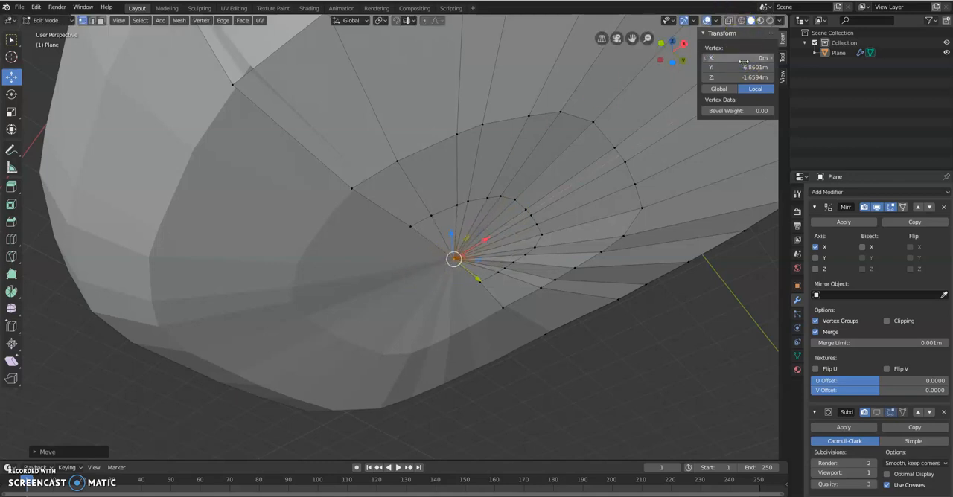
Step: Set the X of the underside's three front seam vertices, from the innermost ring outward, to 0 m
left_click(407, 221)
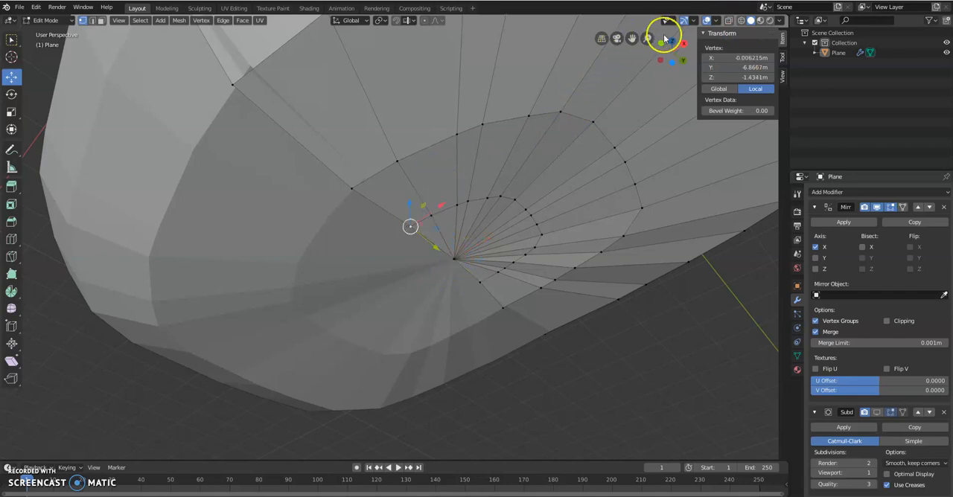
left_click(748, 57)
key("Return")
left_click(351, 188)
left_click(741, 59)
type("0")
key("Return")
left_click(231, 84)
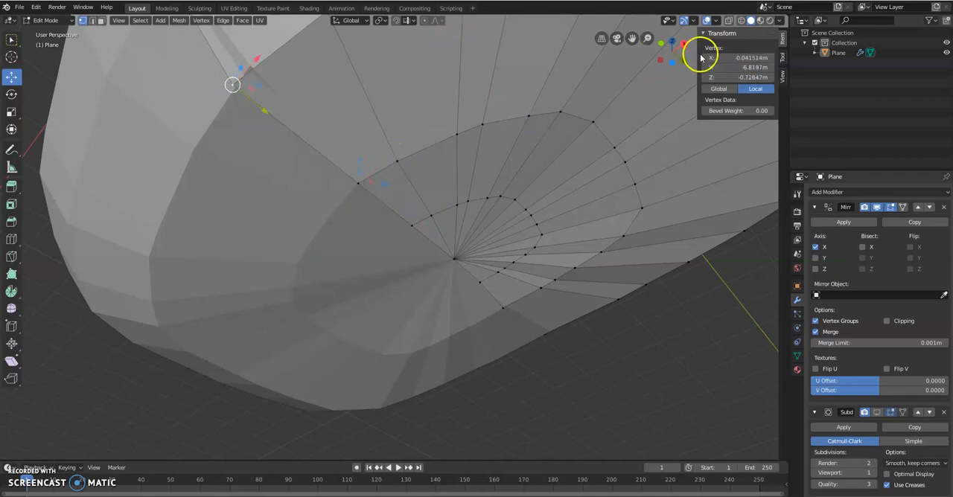
left_click(746, 59)
key("Return")
Step: Set the X of the next front seam vertex, up where the underside curves into the torso, to 0 m
middle_click_drag(487, 155, 518, 190)
left_click(481, 296)
left_click(729, 58)
type("0m")
key("Return")
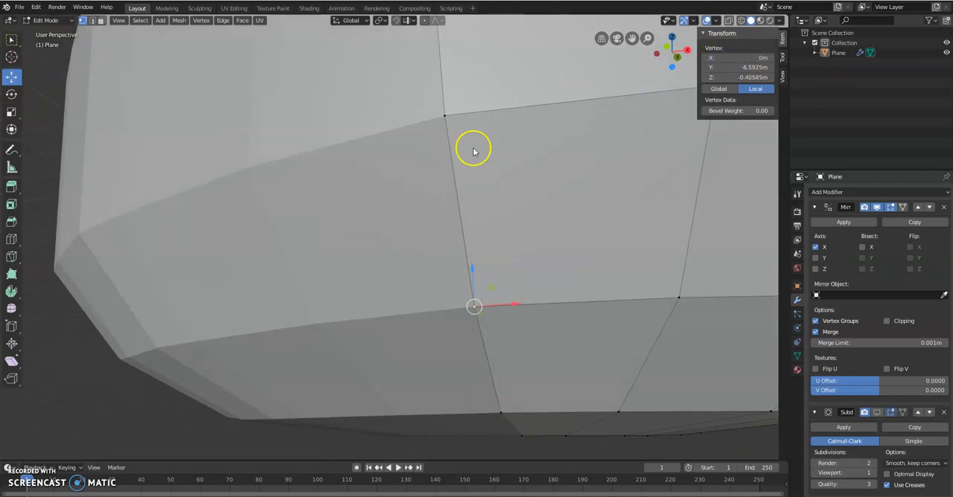
left_click(436, 121)
Step: Set the X of the two seam vertices just behind the underside's center to 0 m
middle_click_drag(614, 167, 481, 226)
middle_click_drag(312, 302, 235, 330)
left_click(199, 374)
left_click(745, 58)
type("0")
key("Return")
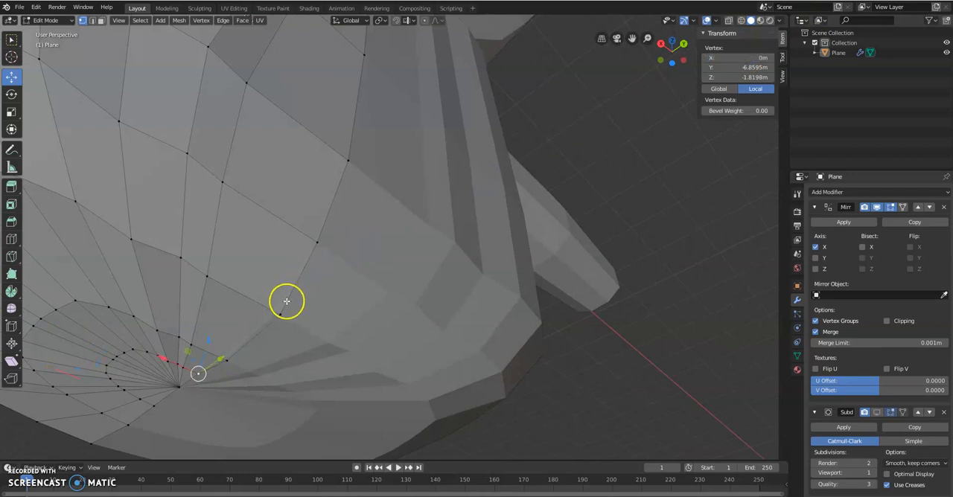
left_click(233, 361)
left_click(741, 58)
type("0.029646")
key("Return")
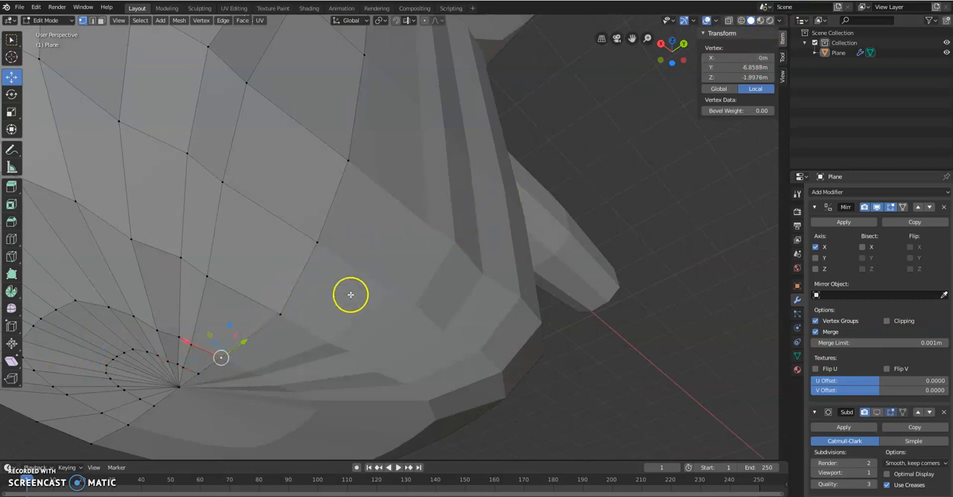
Step: Set the X of the remaining back seam vertices along the rounded underside to 0 m
left_click(280, 314)
left_click(725, 58)
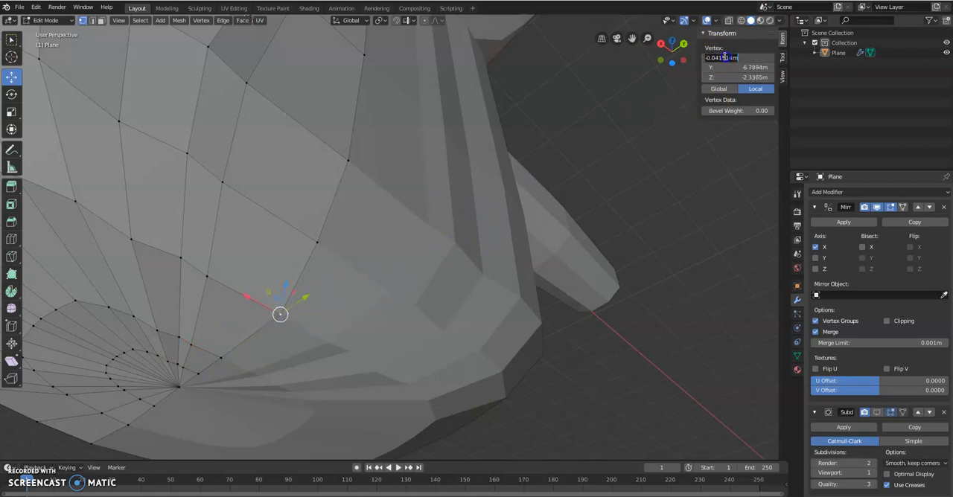
type("0")
key("Return")
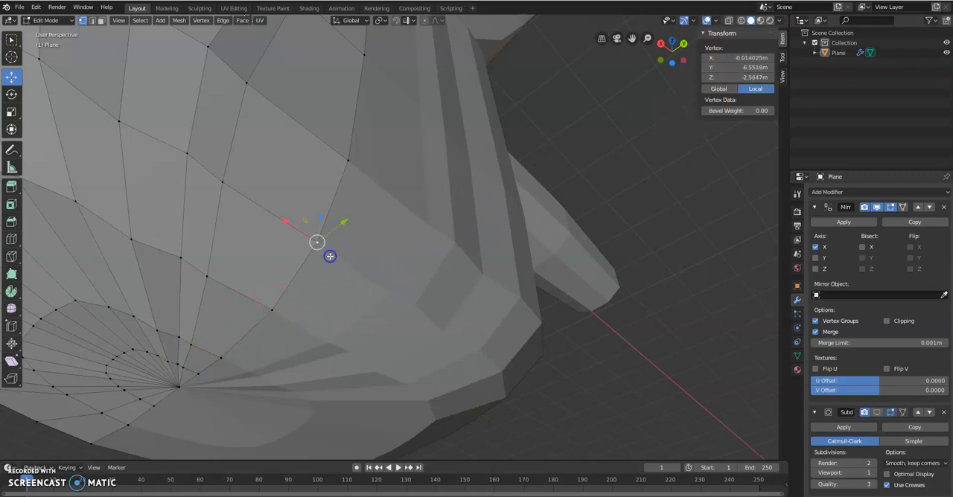
left_click(723, 58)
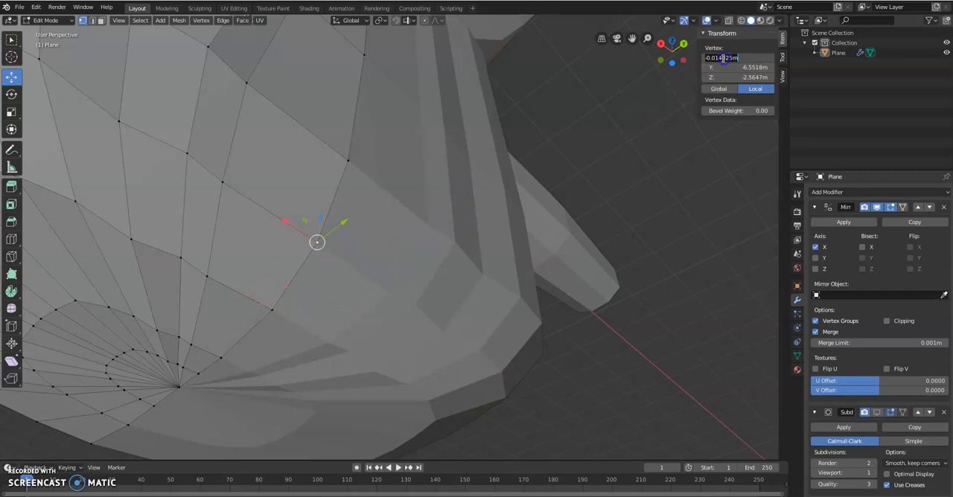
type("0")
key("Return")
middle_click_drag(352, 164, 496, 161)
scroll(496, 161, "down", 3)
middle_click_drag(421, 135, 520, 135)
Step: Switch to face selection and inspect the closed torso and arms from several sides
left_click(103, 21)
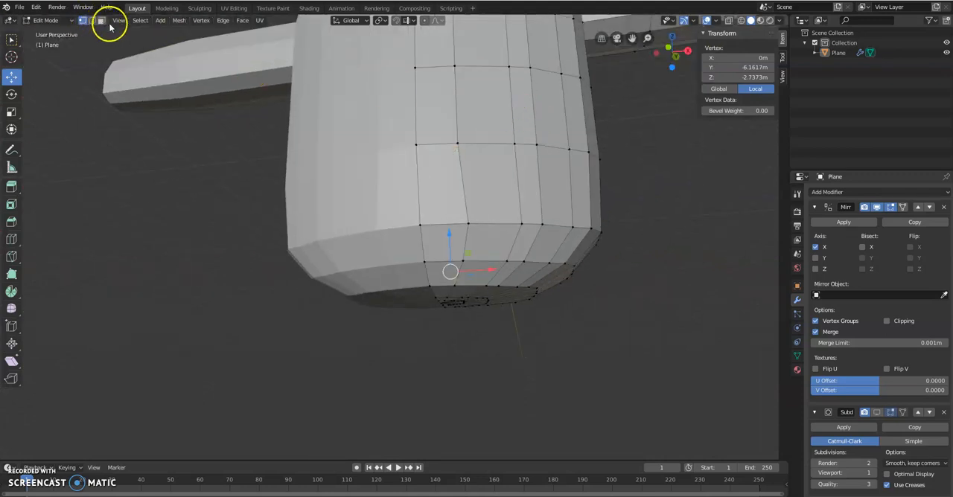
middle_click_drag(658, 184, 652, 237)
scroll(651, 237, "down", 6)
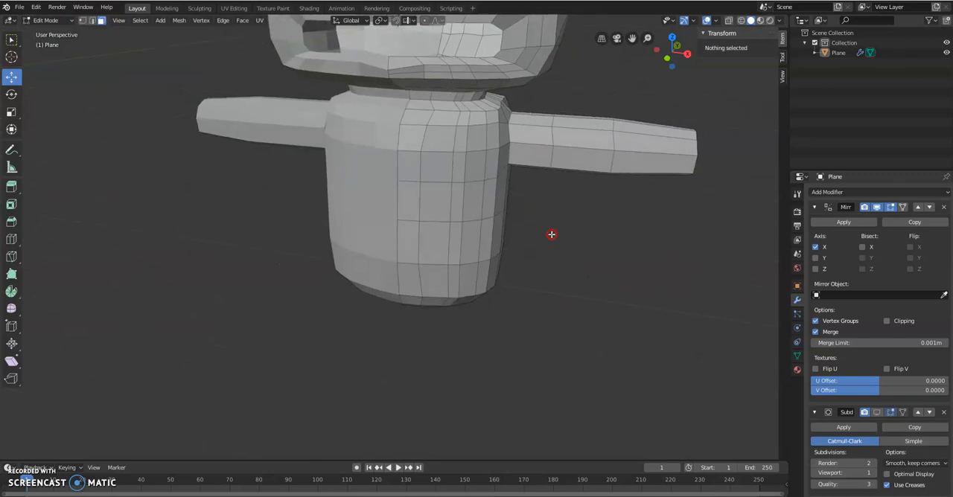
middle_click_drag(541, 202, 458, 193)
scroll(525, 221, "up", 3)
scroll(525, 221, "down", 6)
Step: In Object Mode, raise the whole character along Z to about 10.4 m
key("Tab")
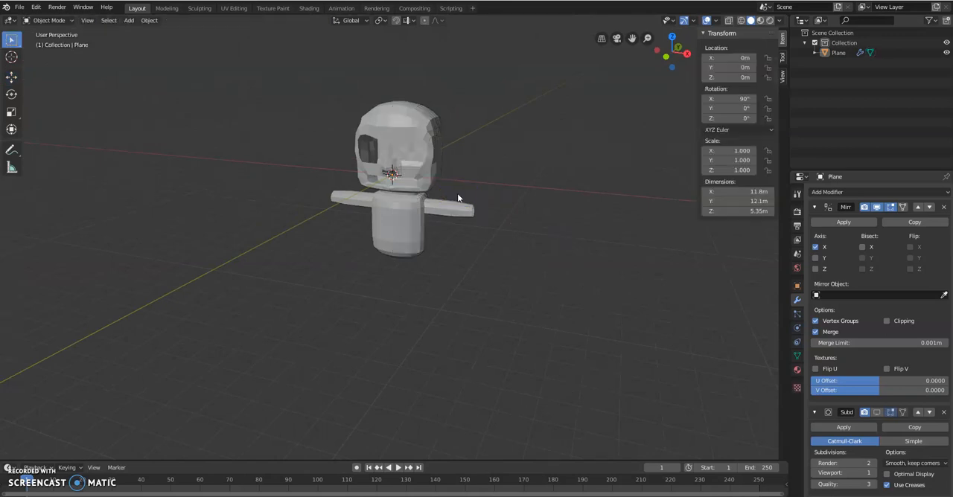
middle_click_drag(450, 156, 376, 133)
left_click(15, 78)
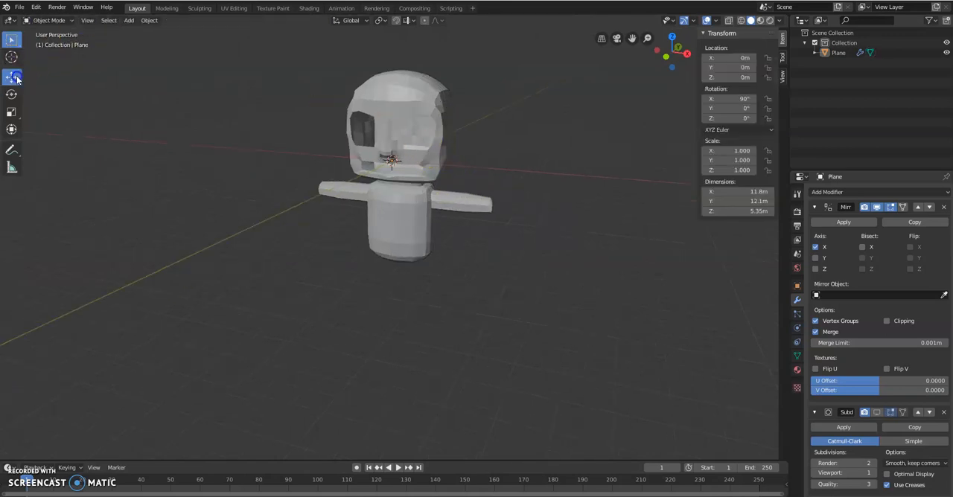
left_click(401, 116)
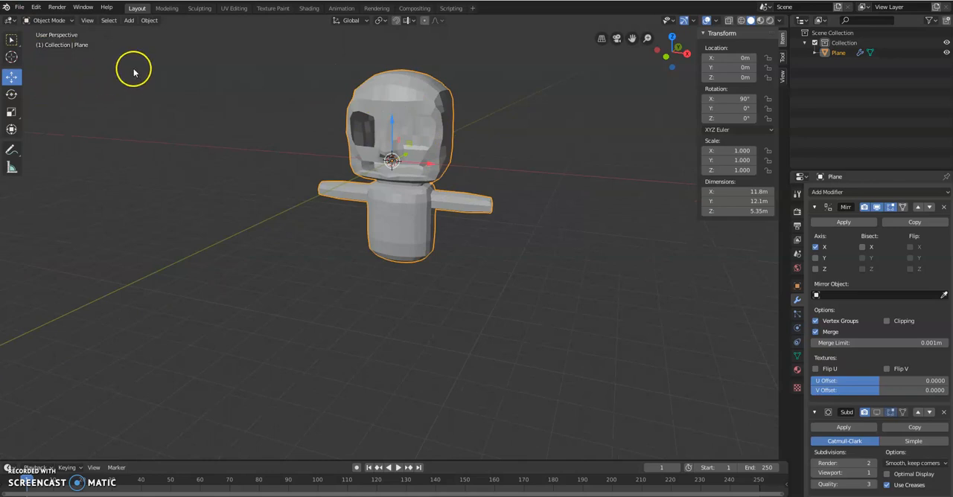
left_click_drag(396, 124, 385, 394)
middle_click_drag(492, 274, 470, 307)
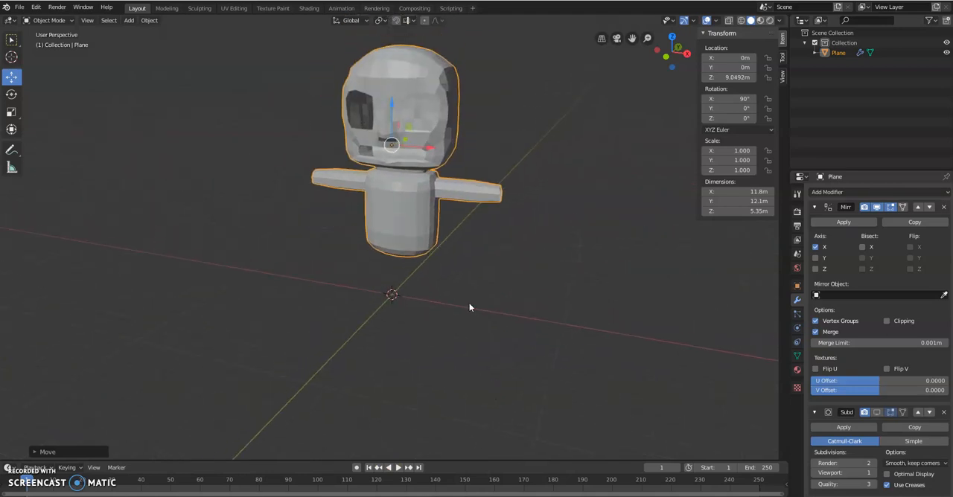
left_click_drag(391, 110, 391, 88)
Step: Return to Edit Mode and select a block of adjacent faces across two rings on the side of the torso's underside
scroll(500, 242, "up", 2)
scroll(500, 243, "up", 1)
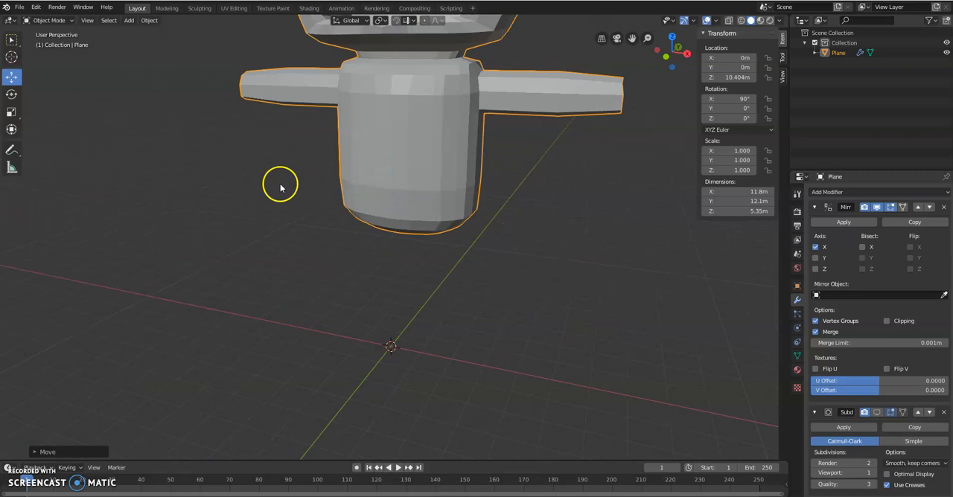
key("Tab")
middle_click_drag(342, 211, 387, 276)
scroll(387, 272, "up", 3)
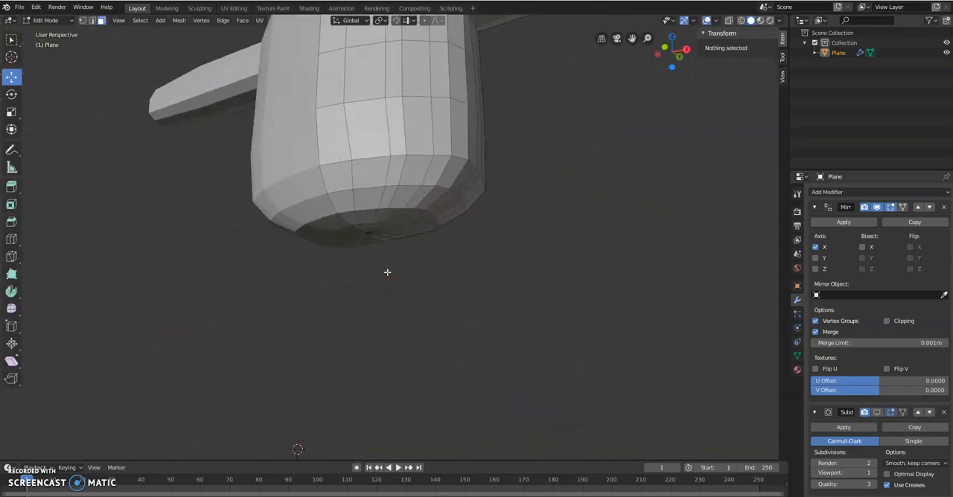
scroll(387, 272, "up", 2)
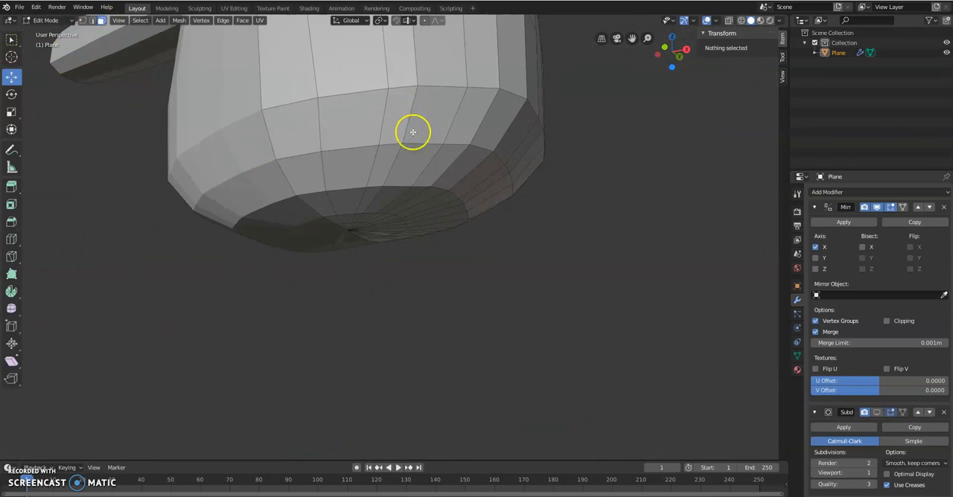
mouse_move(487, 147)
middle_mouse_down()
mouse_move(494, 158)
mouse_move(476, 139)
mouse_move(437, 145)
middle_mouse_up()
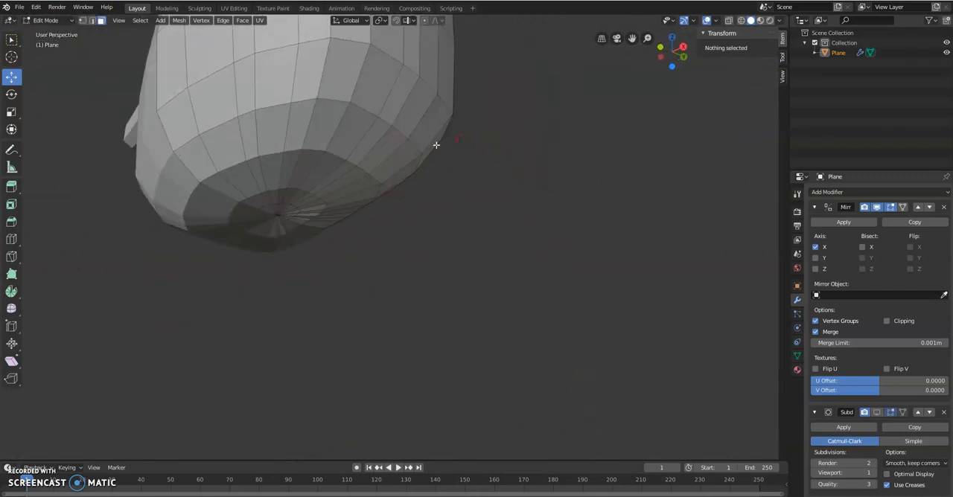
left_click(295, 157)
middle_click_drag(327, 163, 198, 153)
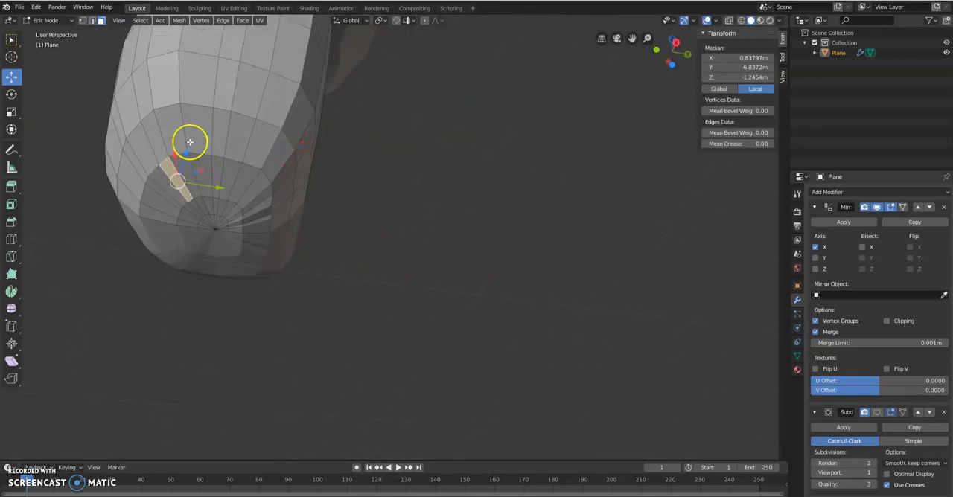
left_click(171, 128, "shift")
left_click(191, 113, "shift")
left_click(216, 166, "shift")
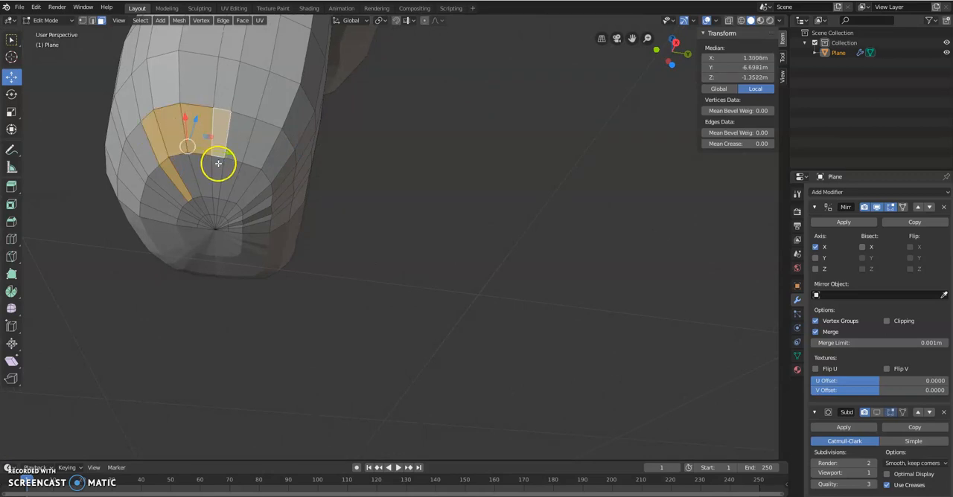
middle_click_drag(228, 141, 244, 165)
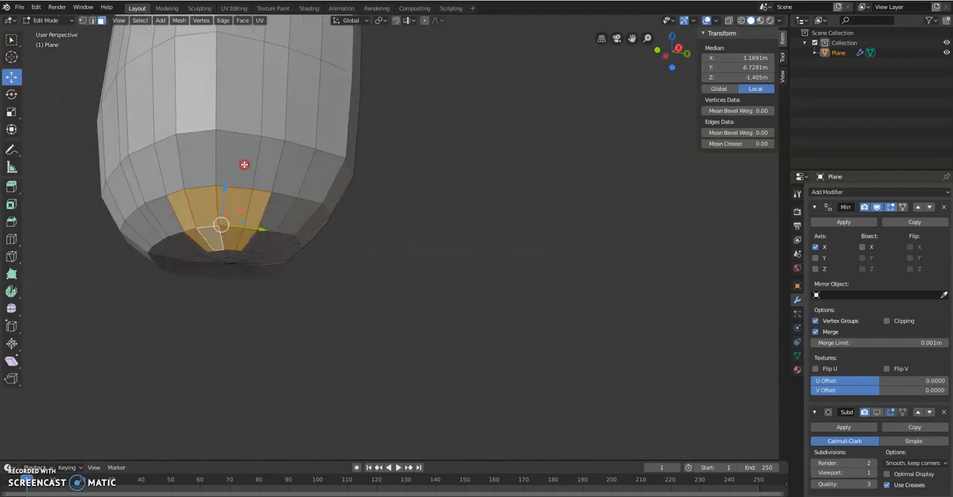
Step: Shift the selected block sideways by deselecting the face pair at one end and adding the neighboring pair at the other
left_click(185, 210, "shift")
left_click(194, 234, "shift")
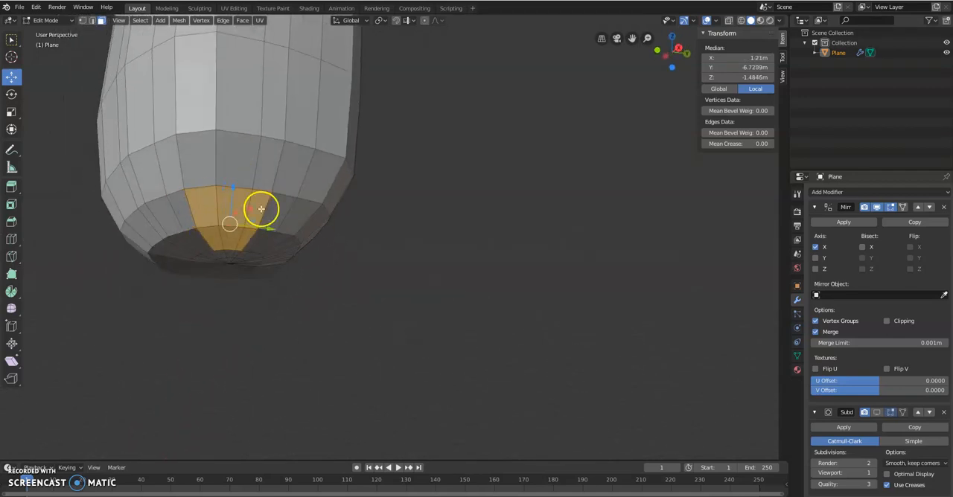
left_click(276, 209, "shift")
left_click(255, 246, "shift")
mouse_move(259, 221)
middle_mouse_down()
mouse_move(273, 192)
mouse_move(297, 222)
mouse_move(294, 236)
mouse_move(261, 232)
mouse_move(300, 248)
mouse_move(276, 223)
middle_mouse_up()
Step: Add the four faces of the ring above to the selection and delete all selected faces
left_click(300, 165, "shift")
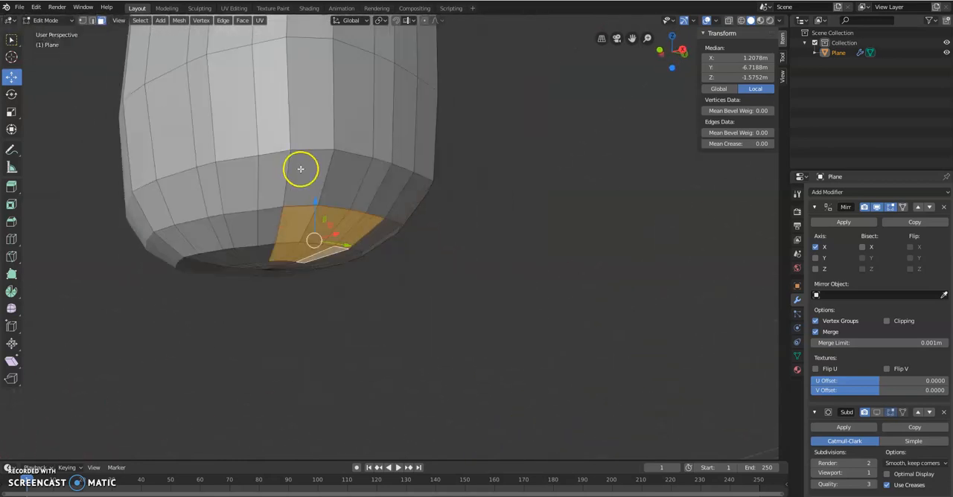
left_click(342, 183, "shift")
left_click(378, 189, "shift")
left_click(388, 189, "shift")
mouse_move(332, 243)
middle_mouse_down()
mouse_move(379, 243)
mouse_move(323, 228)
mouse_move(333, 237)
middle_mouse_up()
key("x")
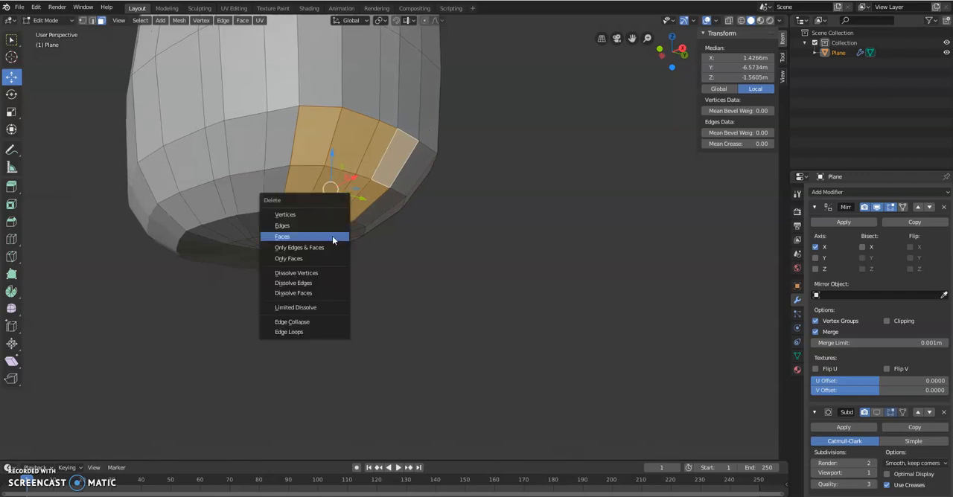
left_click(333, 236)
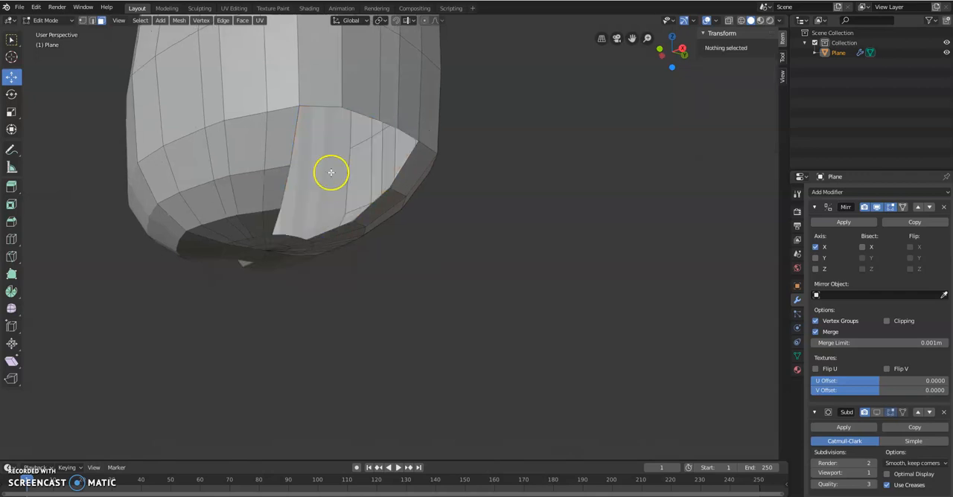
Step: In vertex selection, try moving the hole's upper corner vertex to about Y -6.385 m and Z -0.943 m
left_click(294, 102)
left_click(83, 21)
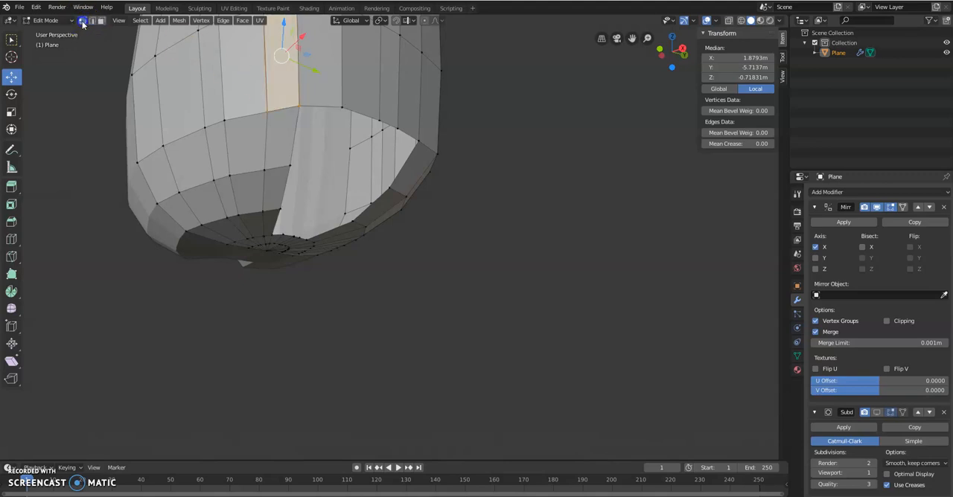
left_click(298, 103)
middle_click_drag(326, 119, 330, 120)
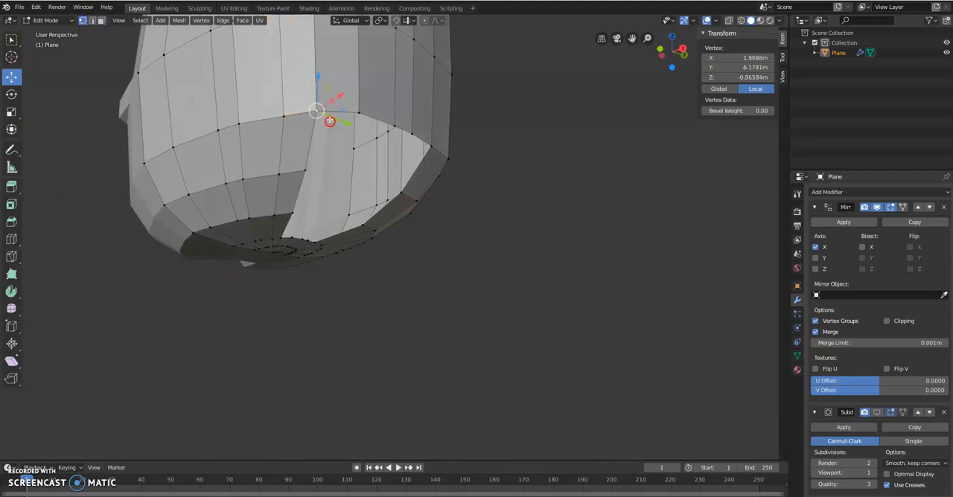
left_click_drag(318, 87, 341, 134)
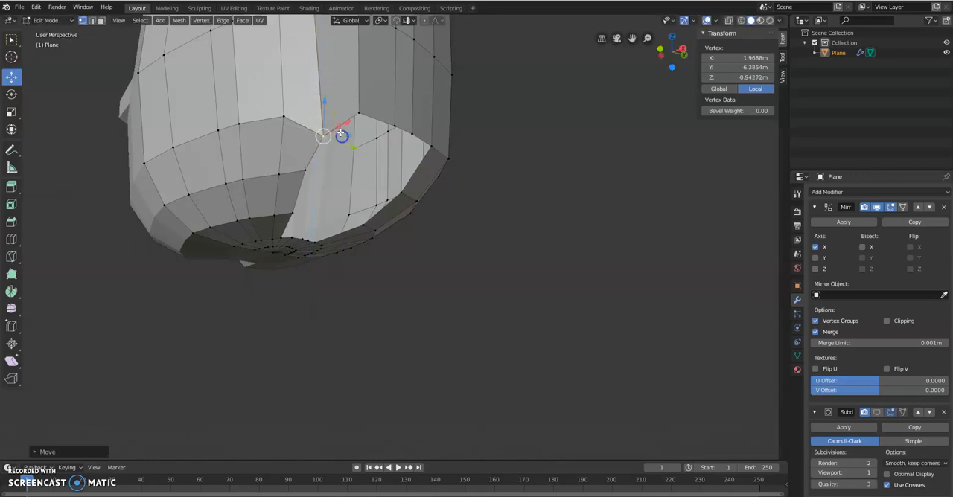
middle_click_drag(280, 251, 263, 222)
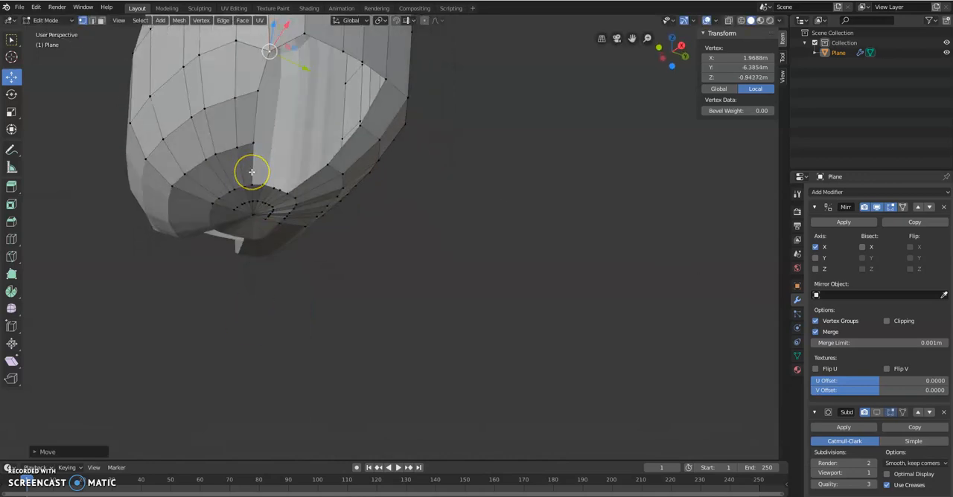
Step: Undo the corner vertex move and the deletion of the underside faces
key("ctrl+z")
key("ctrl+z")
key("ctrl+z")
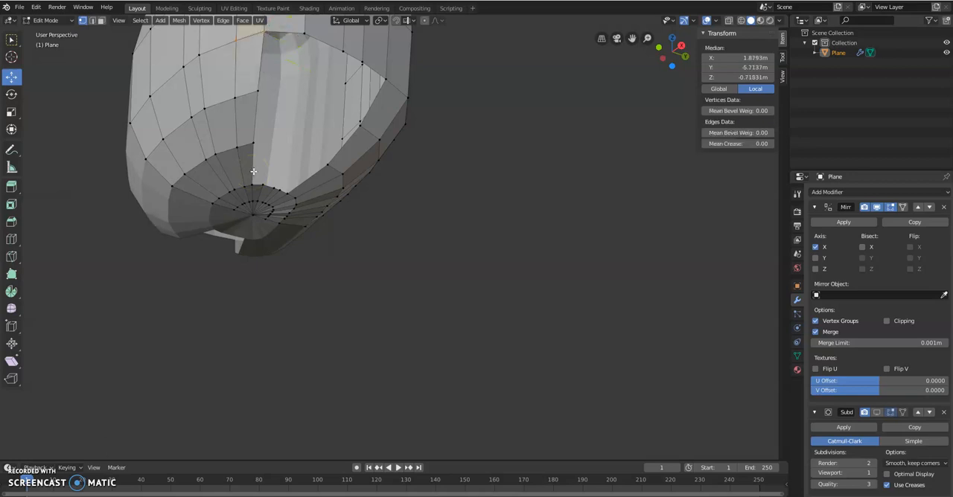
key("ctrl+z")
key("ctrl+z")
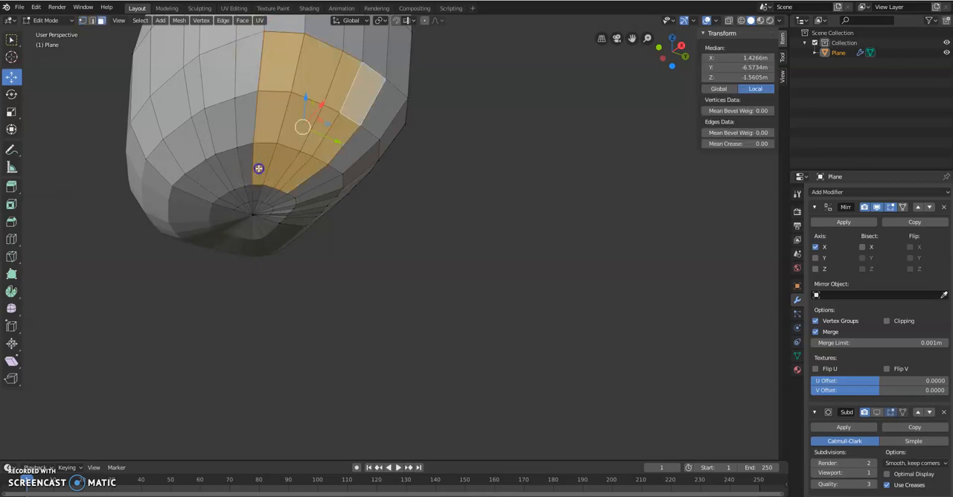
Step: Reduce the face selection to the four faces in the block's middle row by deselecting the inner and upper rows
left_click(259, 168, "shift")
left_click(274, 169, "shift")
left_click(289, 176, "shift")
left_click(300, 176, "shift")
middle_click_drag(300, 175, 440, 116)
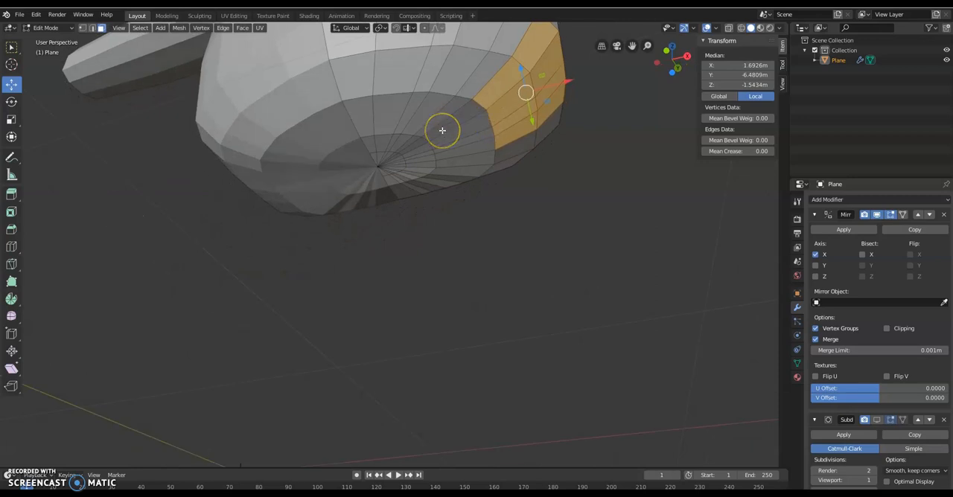
mouse_move(500, 106)
middle_mouse_down()
mouse_move(477, 124)
mouse_move(488, 111)
middle_mouse_up()
left_click_drag(456, 78, 506, 66)
left_click(437, 113)
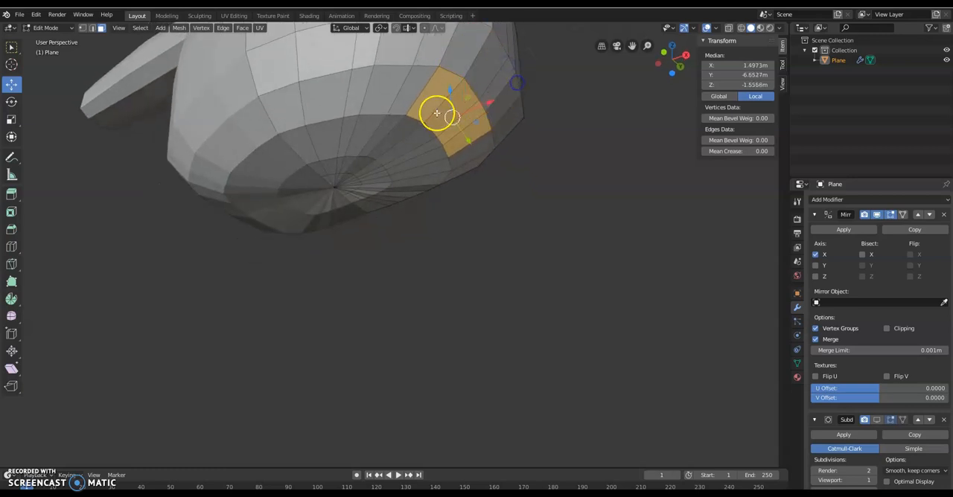
Step: Add the four adjacent faces of the inner underside ring to the selection
left_click(407, 126, "shift")
left_click(418, 134, "shift")
left_click(423, 143, "shift")
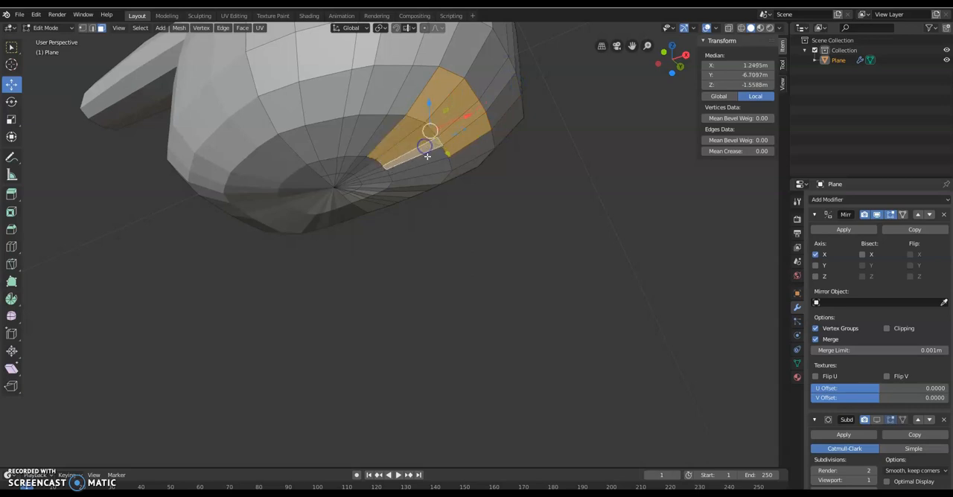
left_click(427, 156, "shift")
middle_click_drag(480, 103, 466, 116)
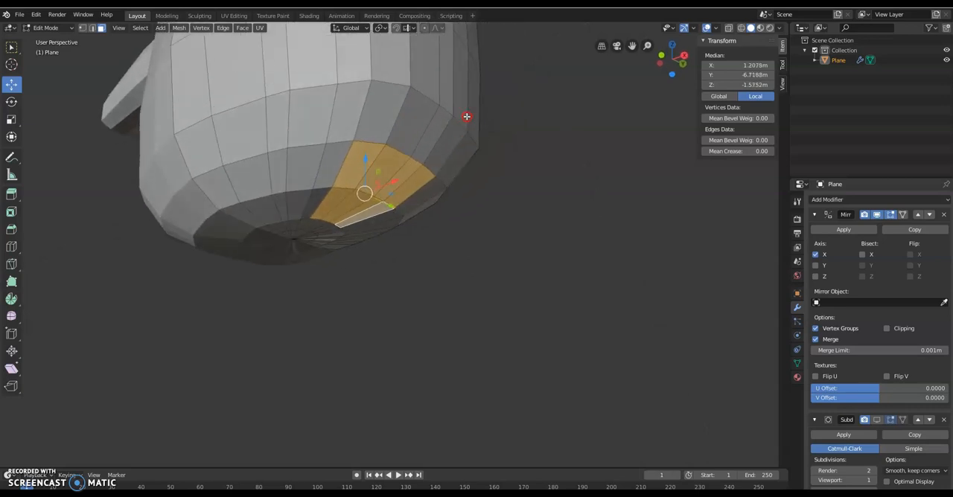
Step: Delete the selected block of underside faces to open the leg hole, and switch to vertex selection
key("x")
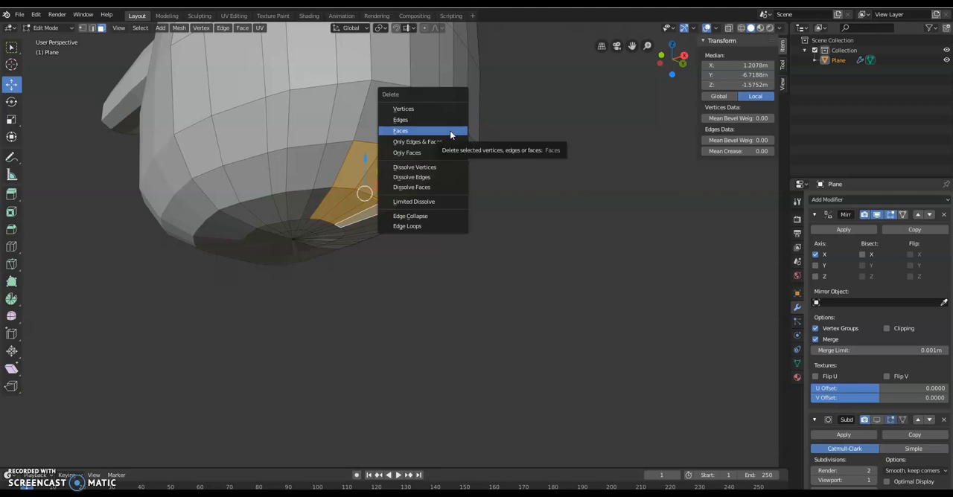
left_click(449, 130)
middle_click_drag(386, 161, 317, 246)
left_click(280, 288)
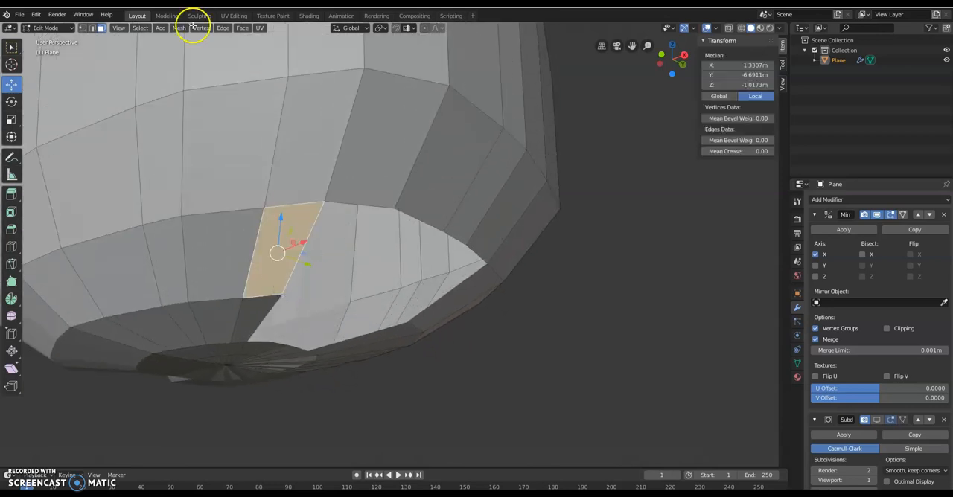
left_click(80, 29)
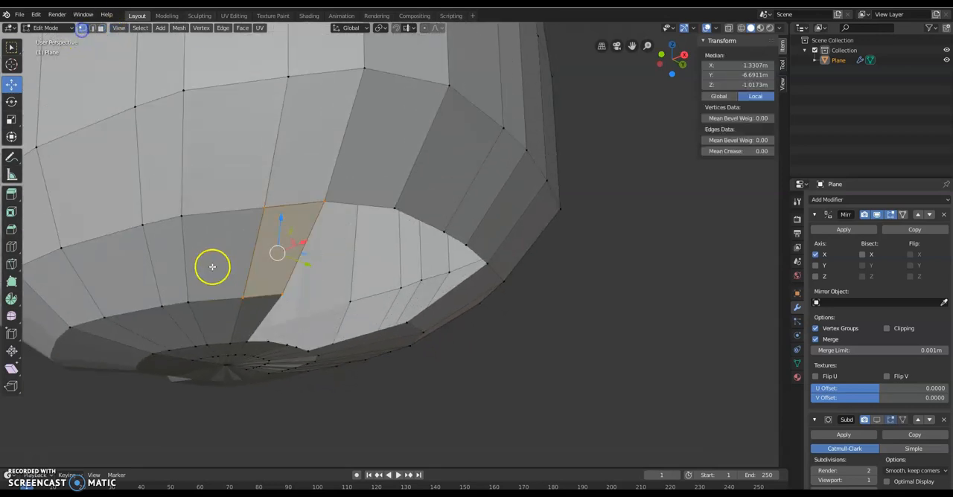
Step: Move the hole's front corner vertex to about X 1.190 m, Y -6.800 m, Z -1.051 m
left_click(288, 295)
key("g")
key("z")
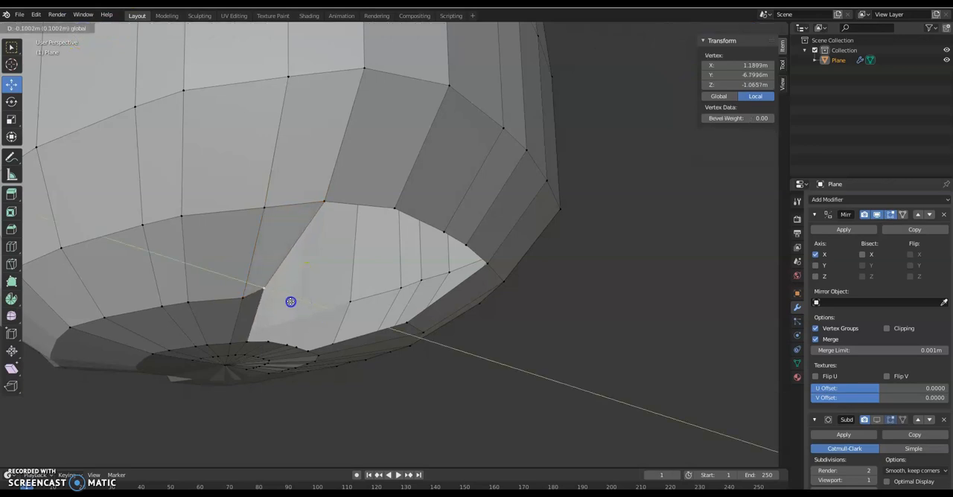
left_click_drag(288, 301, 288, 303)
Step: Move the inner-rim vertex beside the hole's inner corner to about X 0.571 m, Y -6.852 m, Z -1.537 m
middle_click_drag(287, 303, 252, 145)
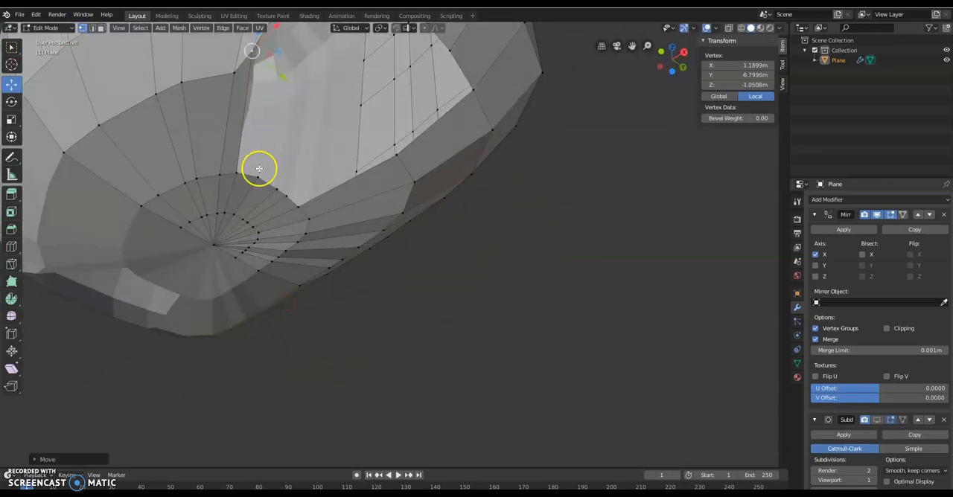
left_click(259, 168)
left_click_drag(280, 154, 273, 159)
left_click_drag(276, 202, 274, 192)
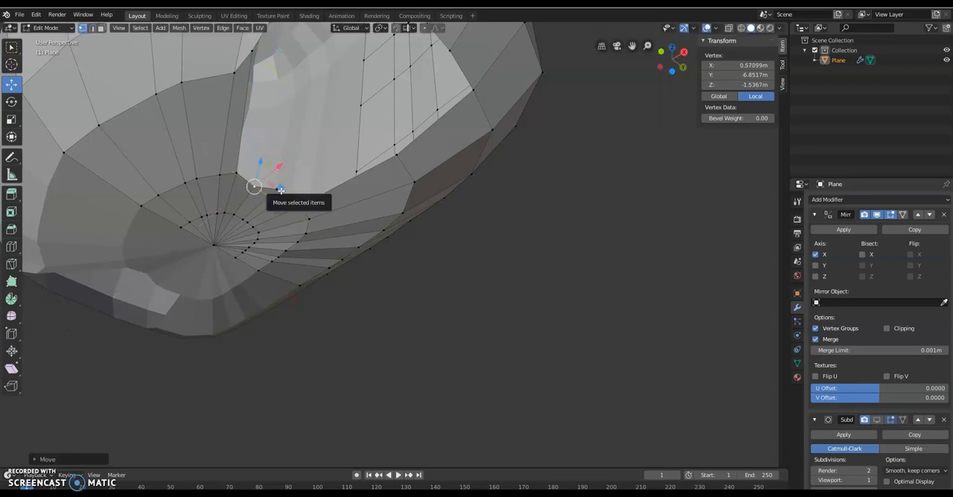
Step: Reposition the next two inner-rim vertices at about X 0.585 m, Z -1.721 m and X 0.555 m, Z -1.635 m
scroll(261, 149, "up", 2)
middle_click_drag(247, 148, 300, 215, "shift")
left_click_drag(312, 322, 324, 372)
left_click(319, 352)
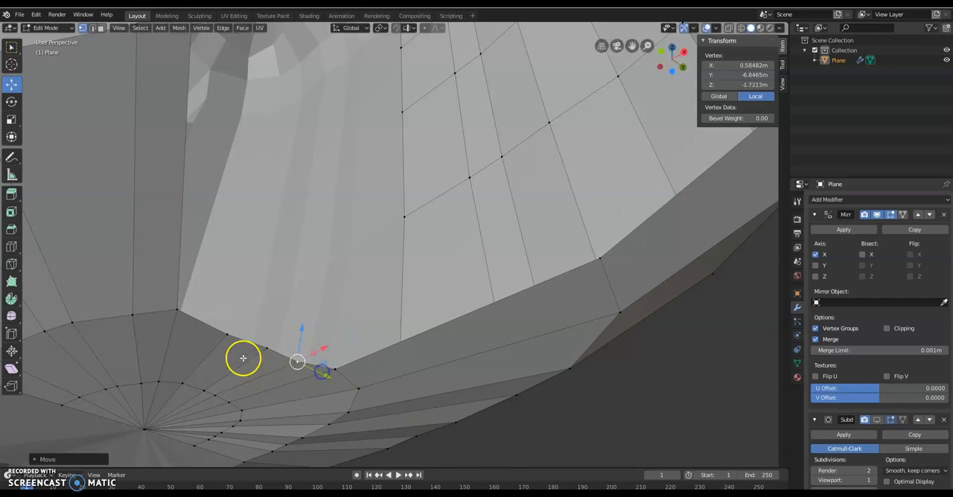
left_click(260, 353)
left_click_drag(293, 334, 285, 337)
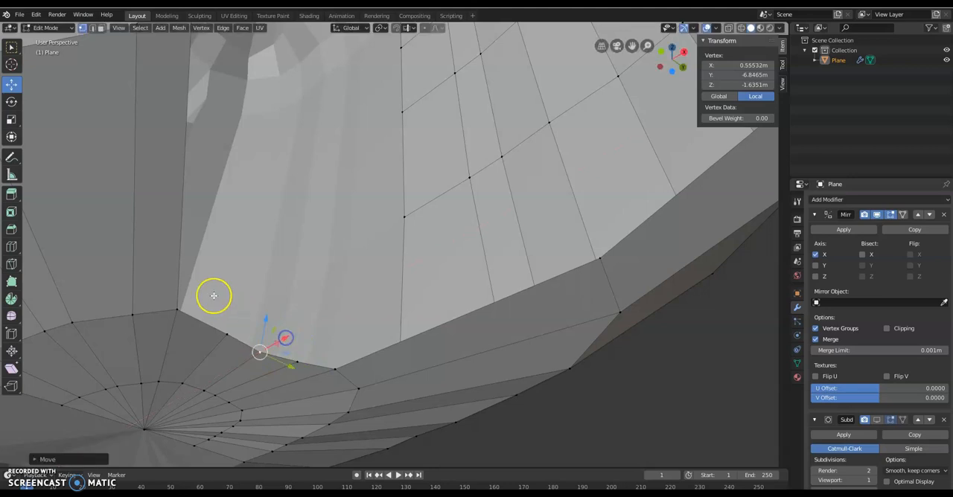
Step: Move the hole's inner corner vertex to about X 0.669 m, Y -6.862 m, Z -1.431 m
left_click(178, 308)
left_click_drag(207, 324, 221, 326)
left_click_drag(198, 288, 197, 271)
mouse_move(225, 285)
middle_mouse_down()
mouse_move(231, 297)
mouse_move(243, 289)
middle_mouse_up()
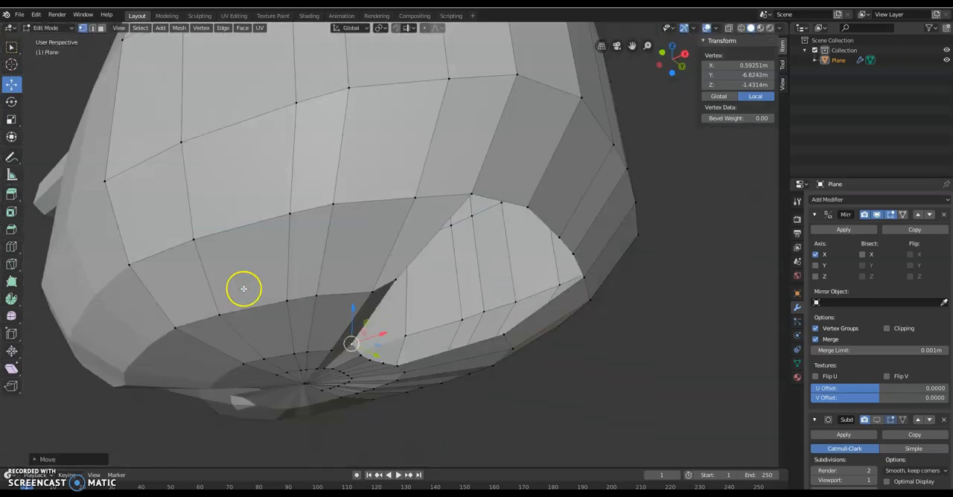
left_click_drag(374, 341, 392, 334)
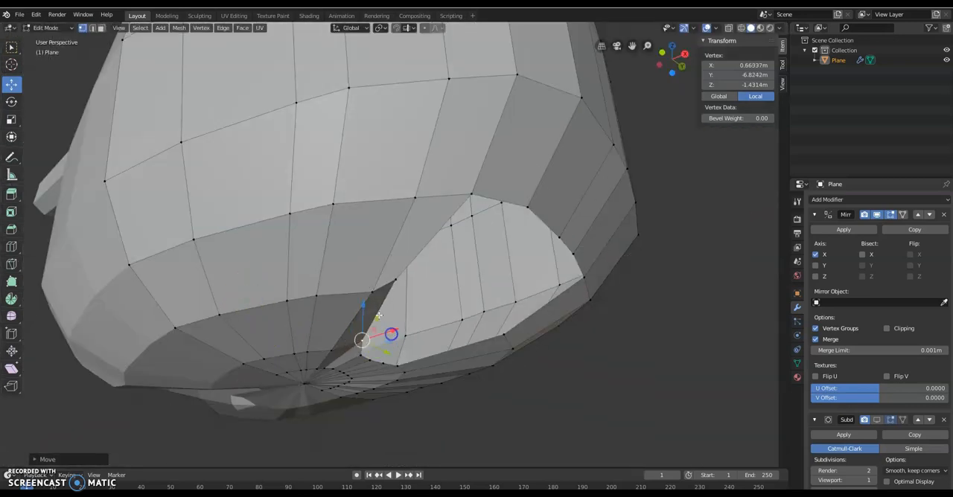
left_click_drag(364, 307, 362, 313)
middle_click_drag(393, 319, 389, 323)
Step: Shift the hole's front corner vertex outward along X to about 1.211 m
right_click(290, 298)
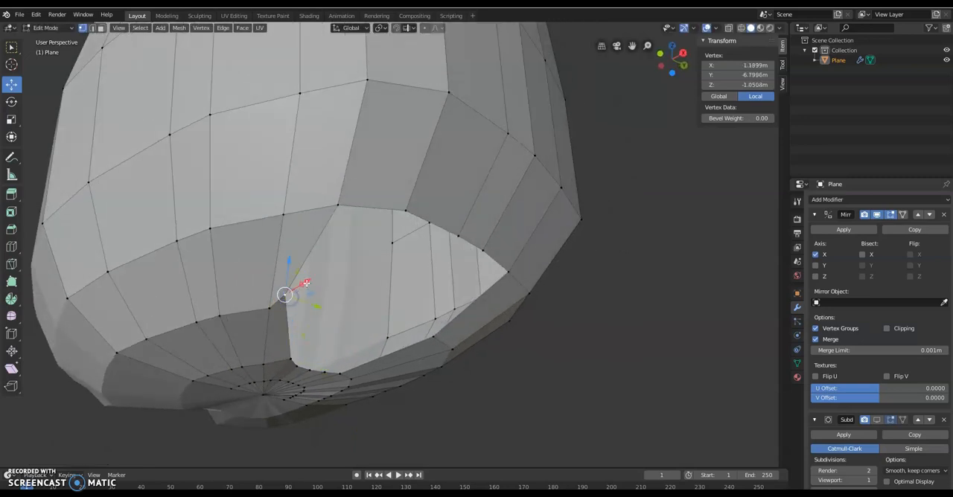
left_click_drag(310, 281, 311, 278)
middle_click_drag(310, 279, 335, 290)
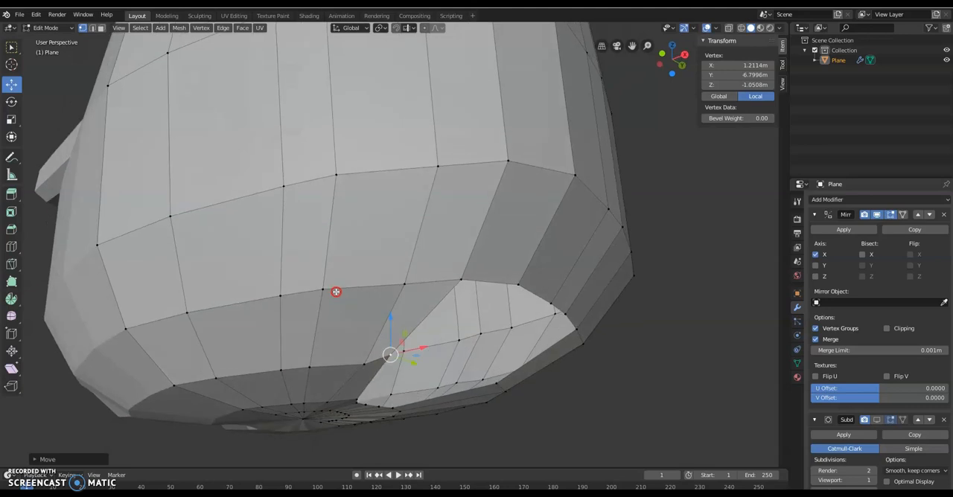
Step: Adjust the vertices along the hole's upper rim, starting by lowering the one nearest the front, to round the outline
left_click(460, 275)
left_click_drag(462, 251, 475, 295)
left_click(517, 279)
left_click_drag(516, 261, 516, 262)
left_click_drag(545, 289, 537, 290)
left_click(552, 302)
middle_click_drag(575, 339, 546, 339)
Step: Shift the hole's front corner vertex along the global Y axis and move the rear inner-rim vertex to about X 0.825 m
left_click(164, 358)
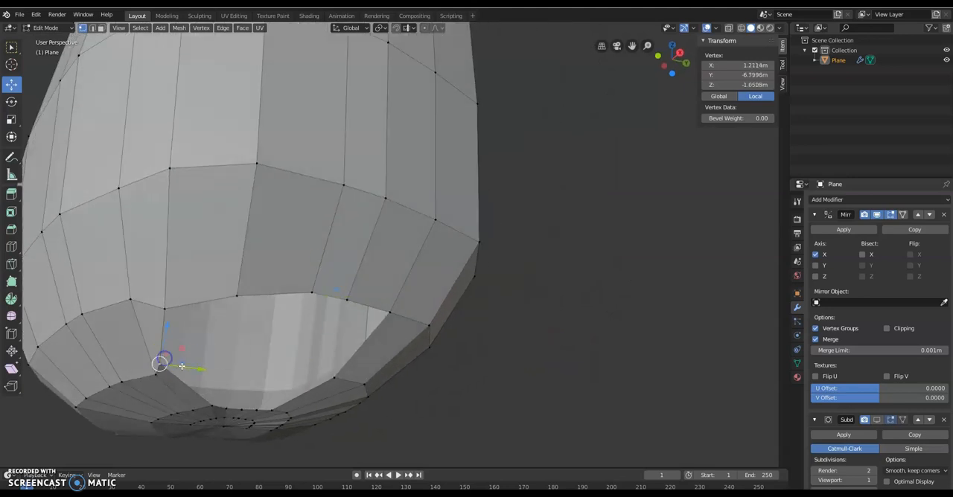
left_click_drag(191, 370, 206, 369)
left_click(345, 382)
left_click(274, 408)
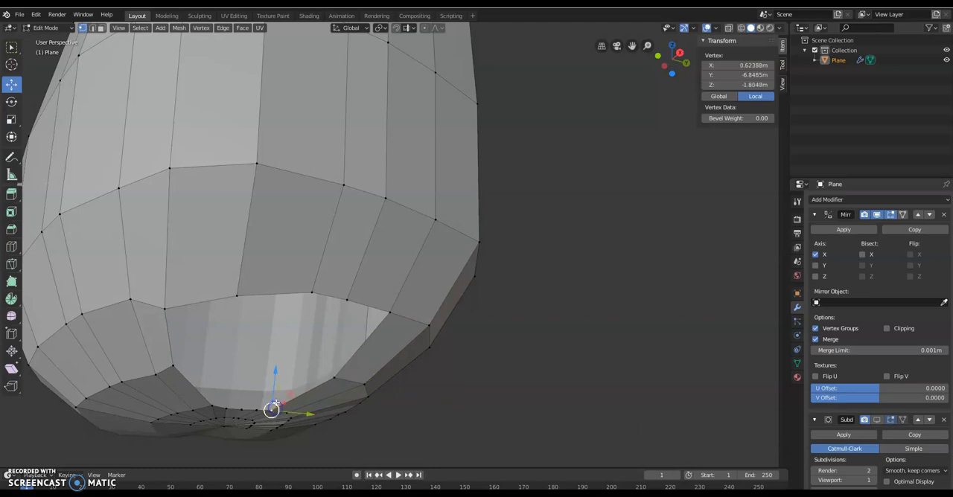
left_click(277, 404)
left_click_drag(284, 405, 279, 393)
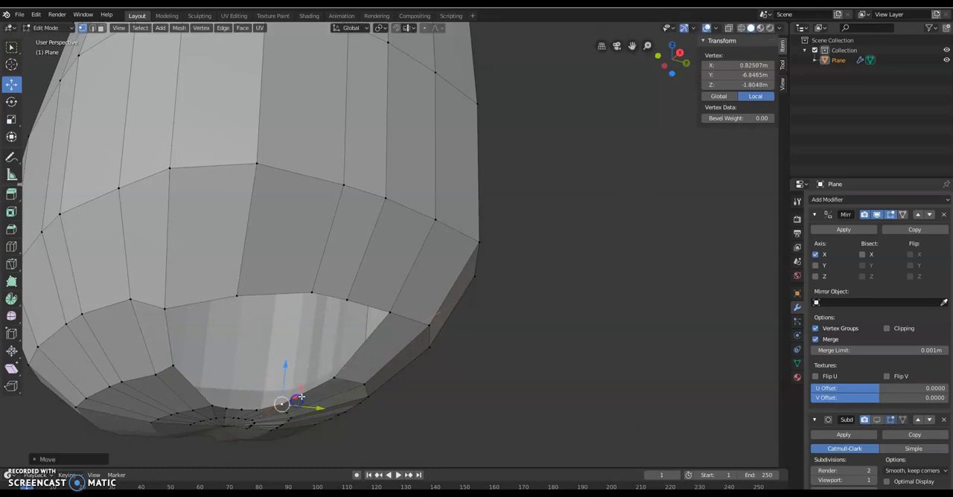
Step: Shift the middle inner-rim vertices of the hole to smooth its lower edge
middle_click_drag(278, 393, 321, 389)
left_click(353, 356)
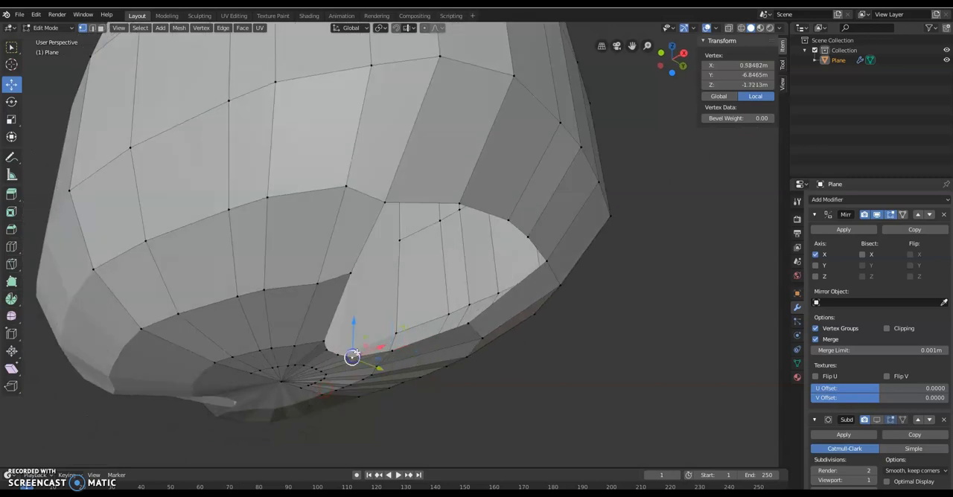
mouse_move(376, 348)
left_mouse_down()
mouse_move(357, 340)
mouse_move(322, 349)
mouse_move(370, 335)
left_mouse_up()
left_click(336, 354)
middle_click_drag(458, 316, 421, 308)
Step: Move the front vertex of the hole's upper rim to about X 1.537 m, Y -6.672 m, Z -1.039 m
right_click(157, 193)
middle_click_drag(168, 172, 185, 179)
left_click_drag(227, 221, 226, 229)
left_click_drag(254, 272, 263, 273)
Step: Move the rear outer vertex of the hole's rim to about X 1.631 m, Y -6.580 m, Z -1.994 m
right_click(437, 287)
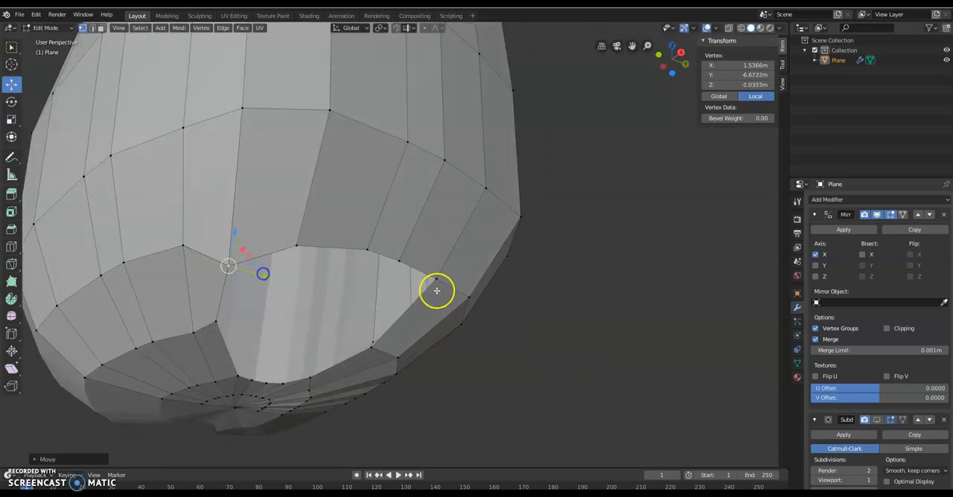
left_click_drag(438, 249, 449, 279)
middle_click_drag(460, 310, 468, 324)
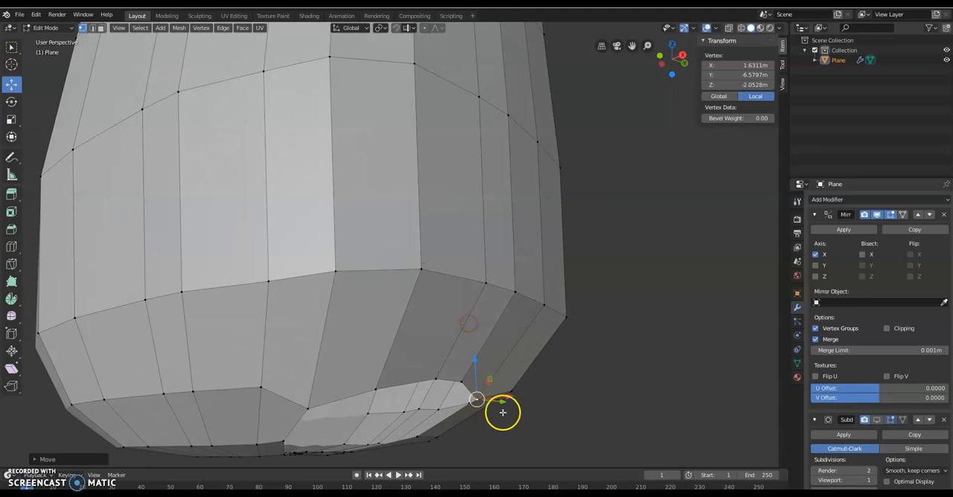
left_click_drag(504, 402, 499, 403)
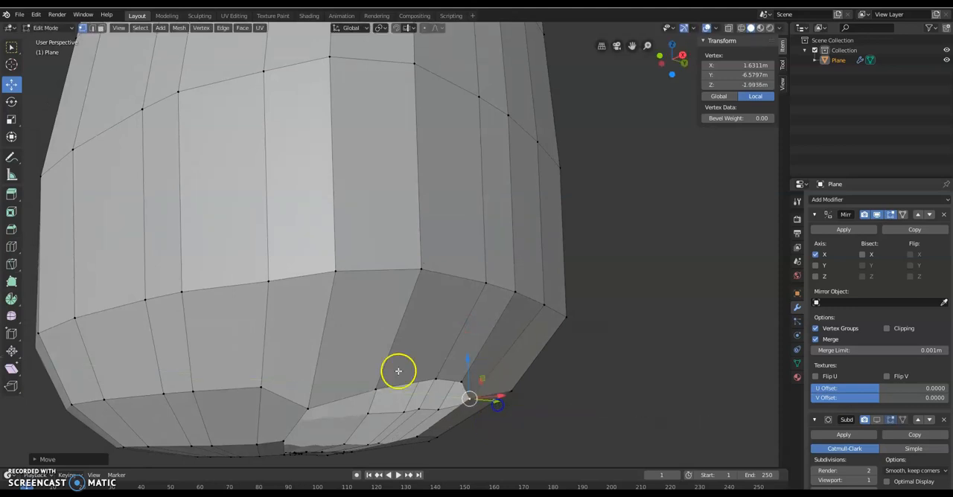
Step: Move the second upper-rim vertex from the front to about X 1.730 m, Y -6.589 m, Z -1.175 m
left_click(375, 381)
middle_click_drag(404, 385, 408, 397)
left_click_drag(404, 430, 426, 421)
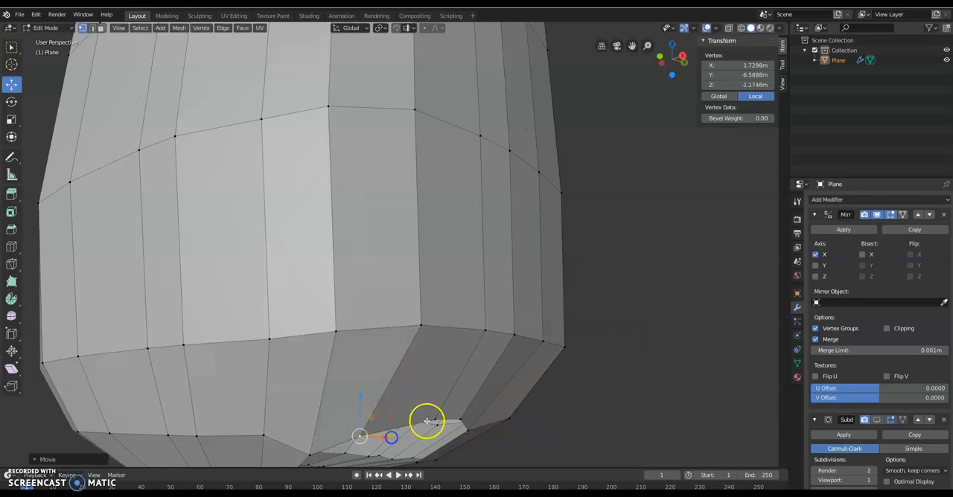
Step: Shift the three vertices on the hole's rear rim outward along the global Y axis to widen the opening
middle_click_drag(429, 402, 432, 367)
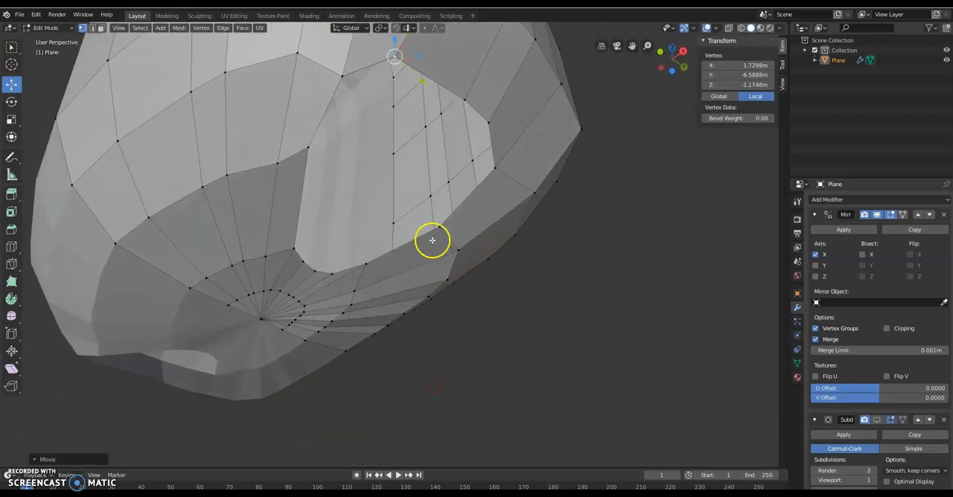
left_click(370, 261)
left_click_drag(390, 273, 404, 279)
left_click(438, 227)
left_click_drag(461, 239, 473, 246)
left_click(496, 171)
left_click_drag(514, 187, 524, 187)
Step: Reposition the hole's inner corner vertex and lower the front corner vertex to about Y -6.841 m
left_click(293, 247)
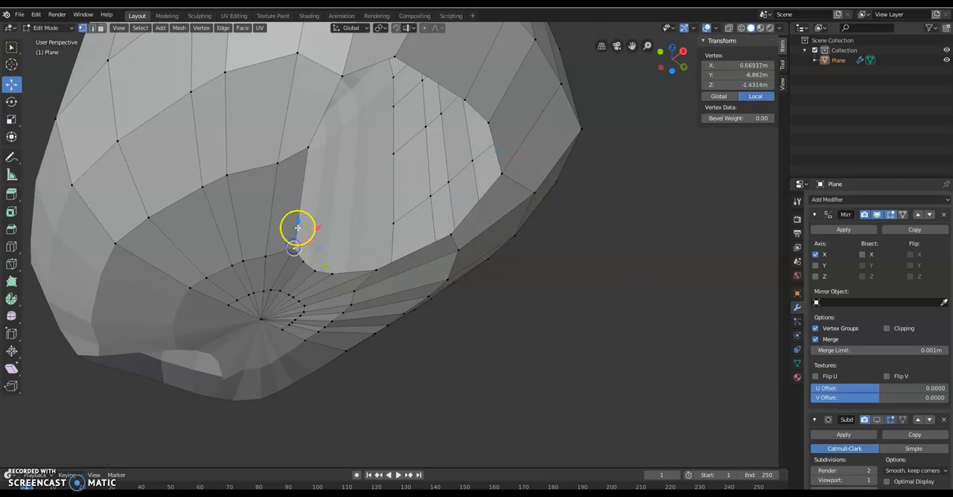
mouse_move(309, 226)
left_mouse_down()
mouse_move(333, 222)
mouse_move(304, 243)
left_mouse_up()
left_click_drag(309, 205, 315, 159)
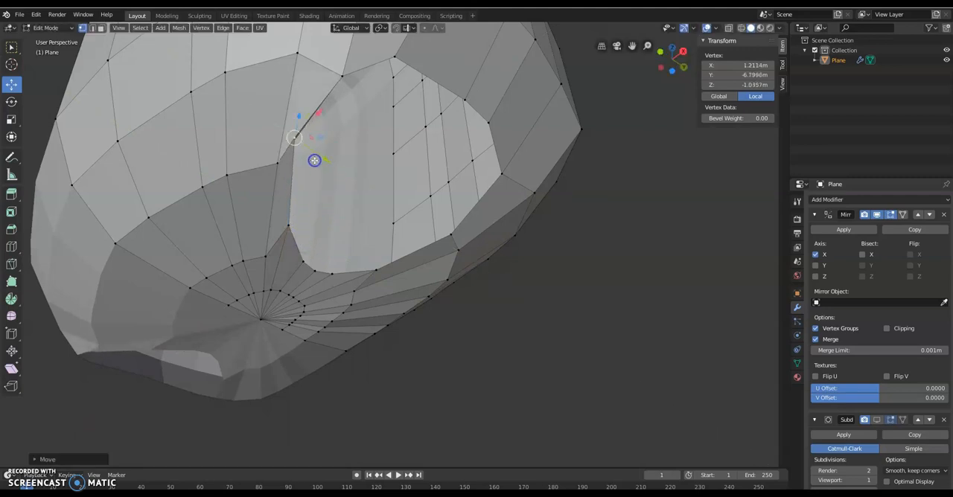
middle_click_drag(322, 110, 457, 270)
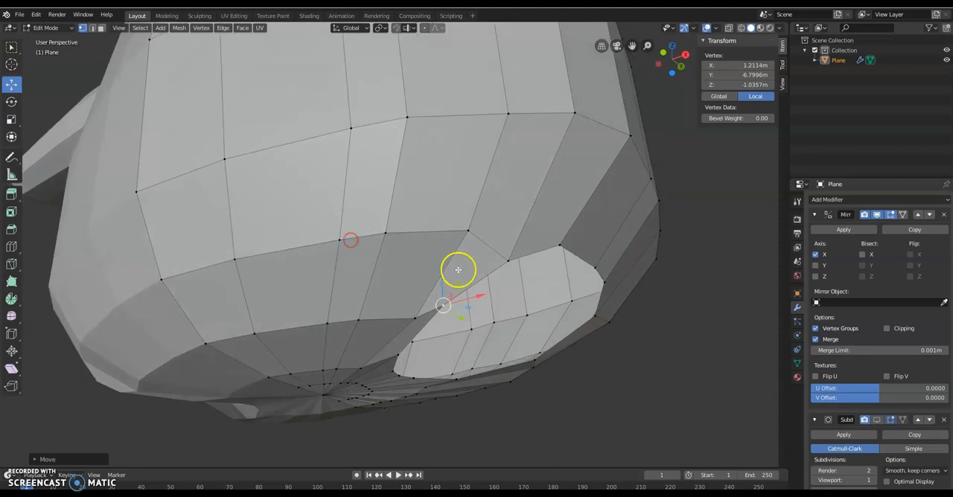
left_click_drag(441, 279, 443, 288)
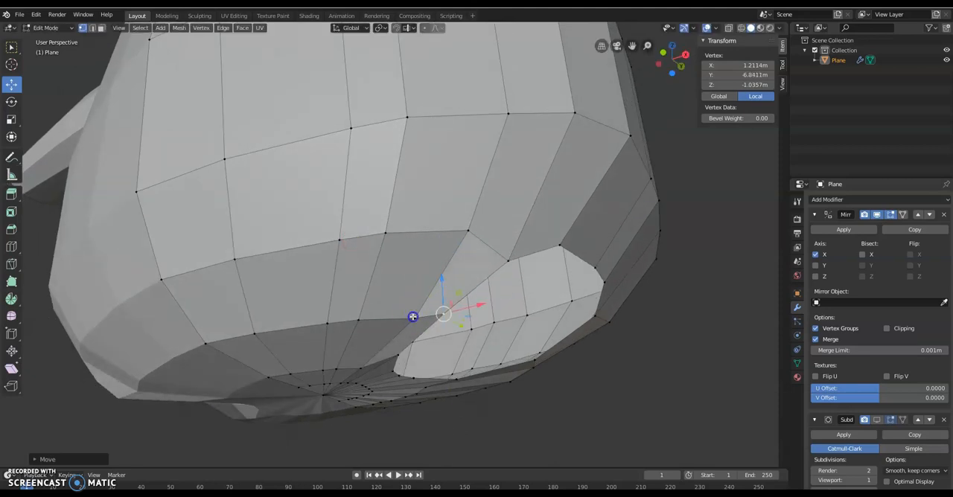
Step: Move the underside vertex next to the hole's front corner inward along X to about 0.977 m
key("g")
key("x")
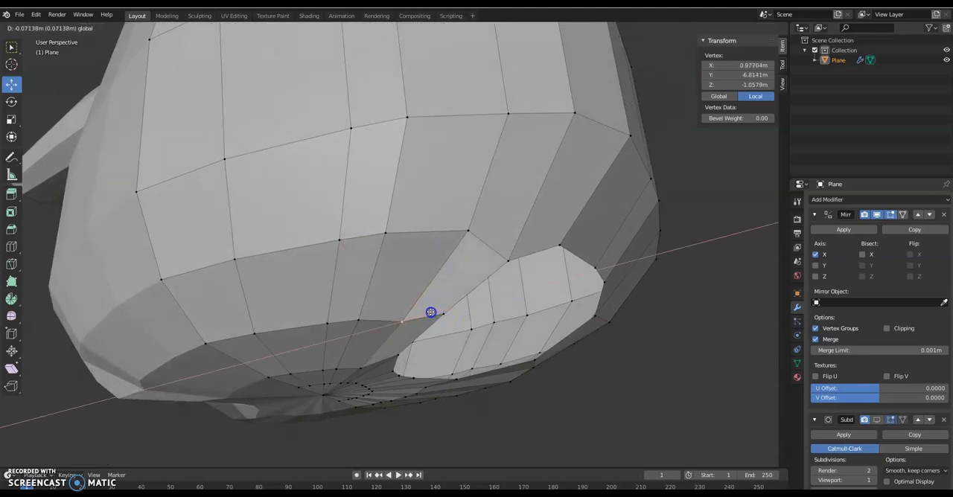
left_click(430, 312)
middle_click_drag(431, 313, 432, 310)
Step: Shift the hole's front corner vertex along the global Y axis to about Z -1.109 m
middle_click_drag(428, 314, 277, 304)
left_click(127, 241)
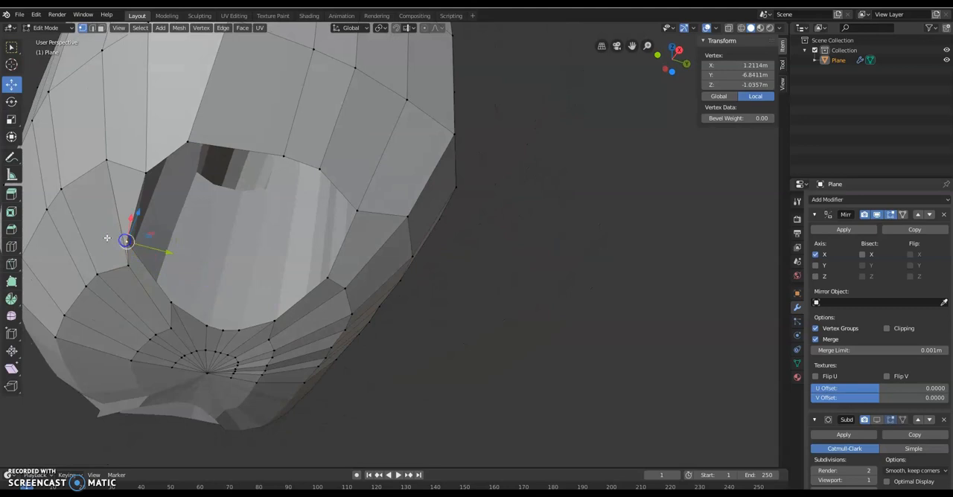
left_click_drag(158, 252, 178, 252)
Step: Adjust the front two upper-rim vertices of the hole, moving the second outward to about X 1.806 m
middle_click_drag(178, 253, 194, 279)
left_click(218, 190)
left_click_drag(248, 202, 249, 204)
left_click(262, 164)
mouse_move(275, 137)
left_mouse_down()
mouse_move(283, 143)
mouse_move(282, 132)
left_mouse_up()
Step: Raise the hole's front corner vertex by about 0.025 m to Y -6.816 m
middle_click_drag(283, 132, 311, 175)
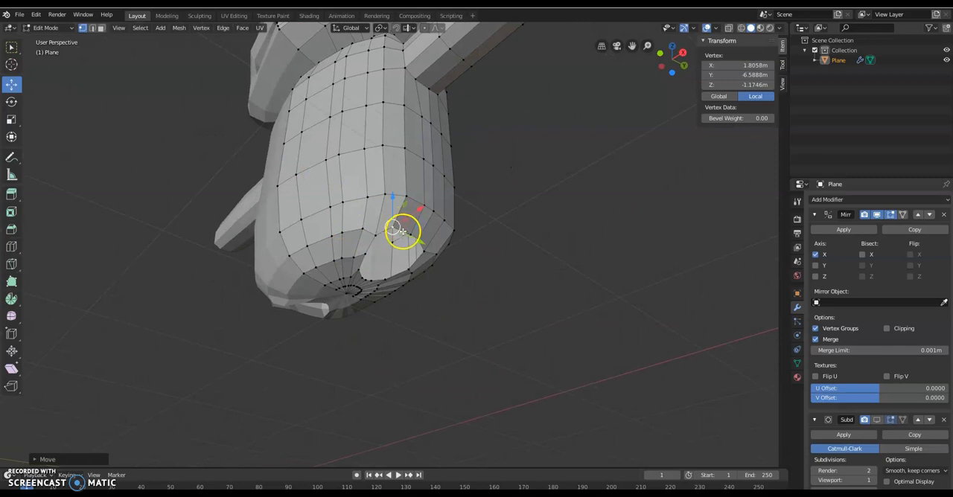
middle_click_drag(296, 301, 297, 329)
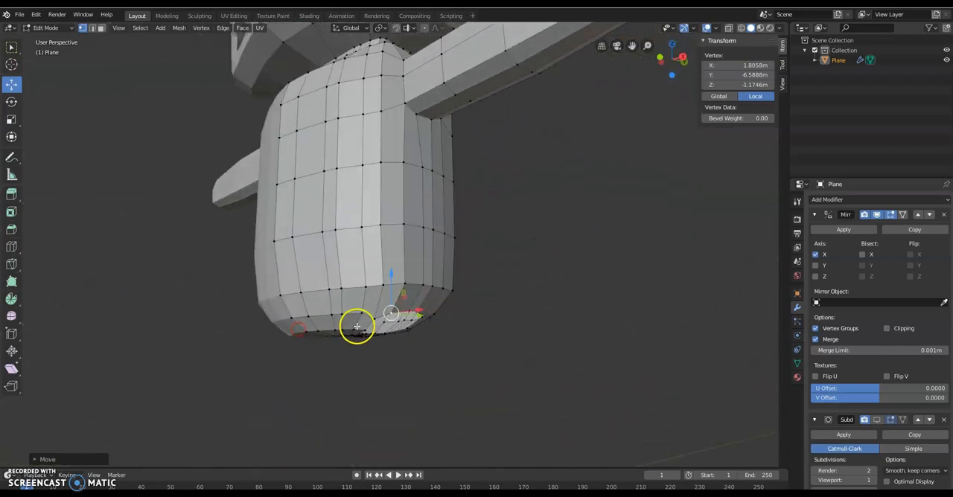
key("g")
key("z")
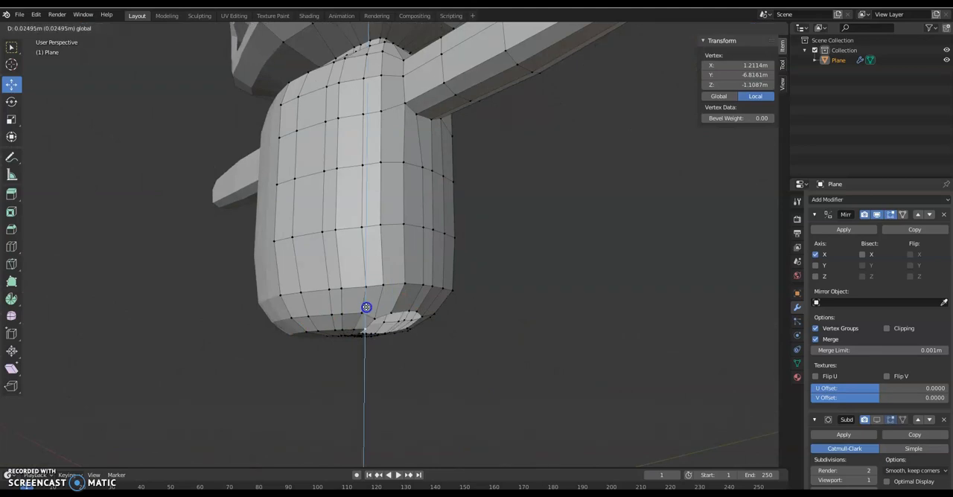
left_click(367, 307)
Step: Select the complete edge loop around the leg hole
scroll(388, 324, "up", 3)
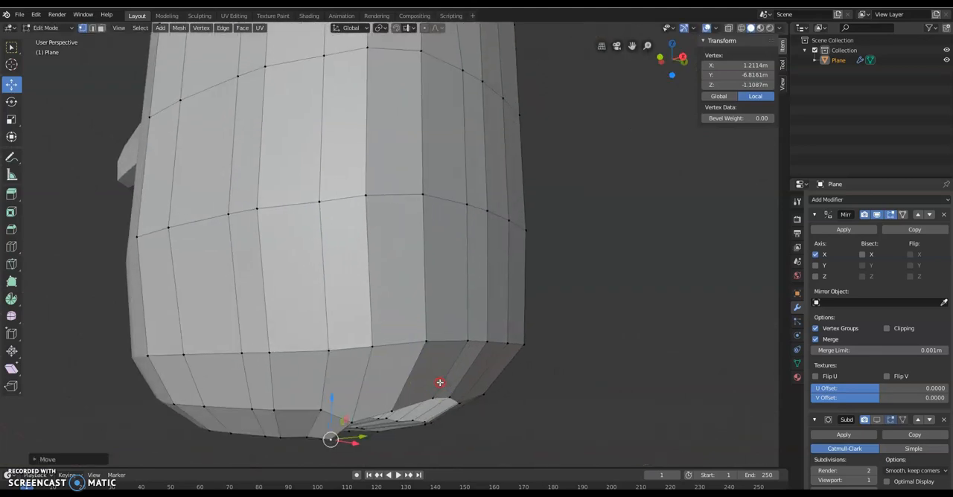
scroll(440, 385, "up", 2)
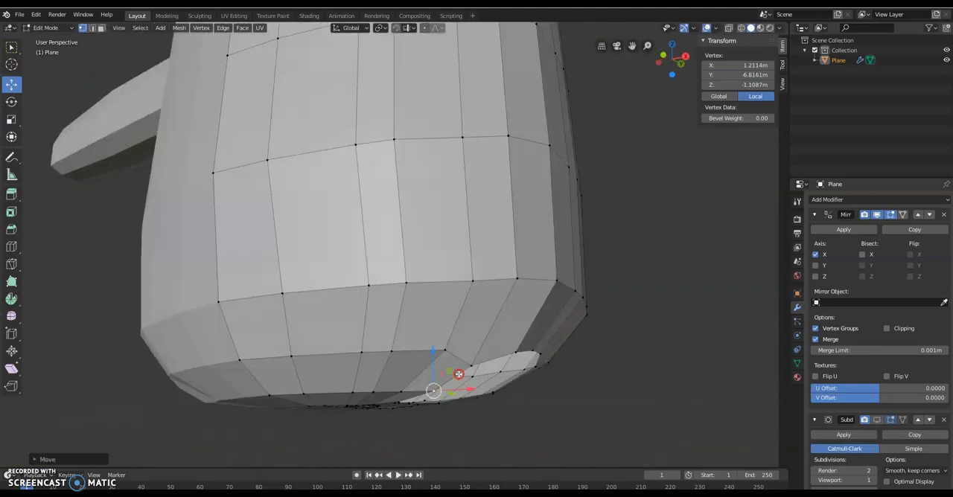
right_click(509, 353, "alt")
Step: In front view, extrude the leg-hole rim straight down to about Y -7.638 m and rotate the new end loop about 10° to level it
scroll(509, 353, "down", 3)
middle_click_drag(509, 353, 623, 189)
scroll(515, 360, "down", 2)
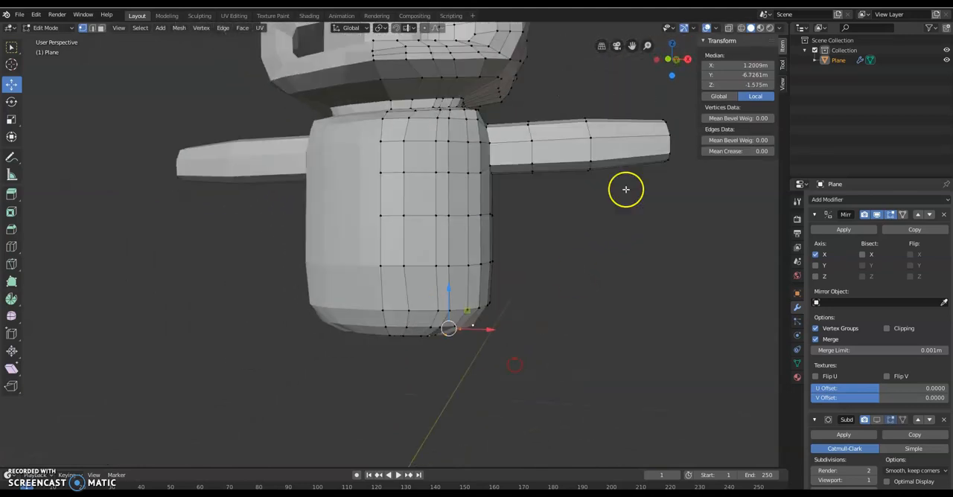
left_click(668, 58)
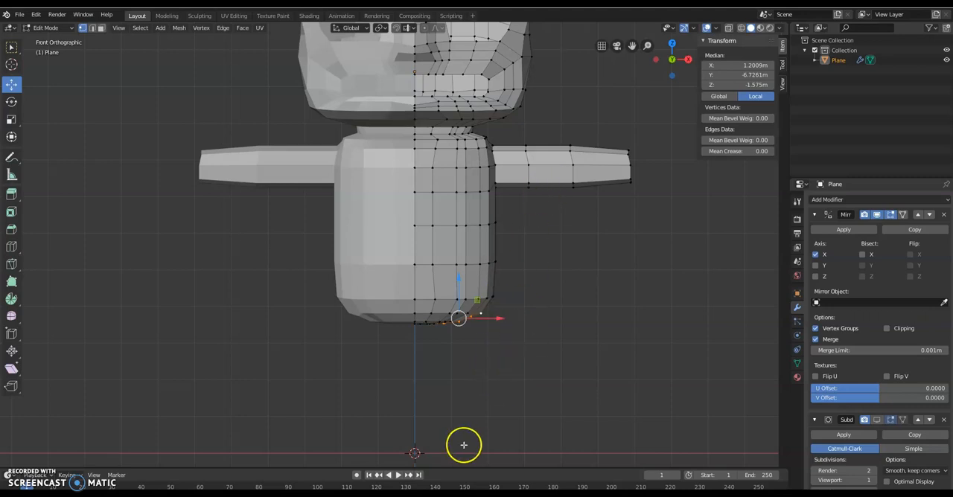
key("e")
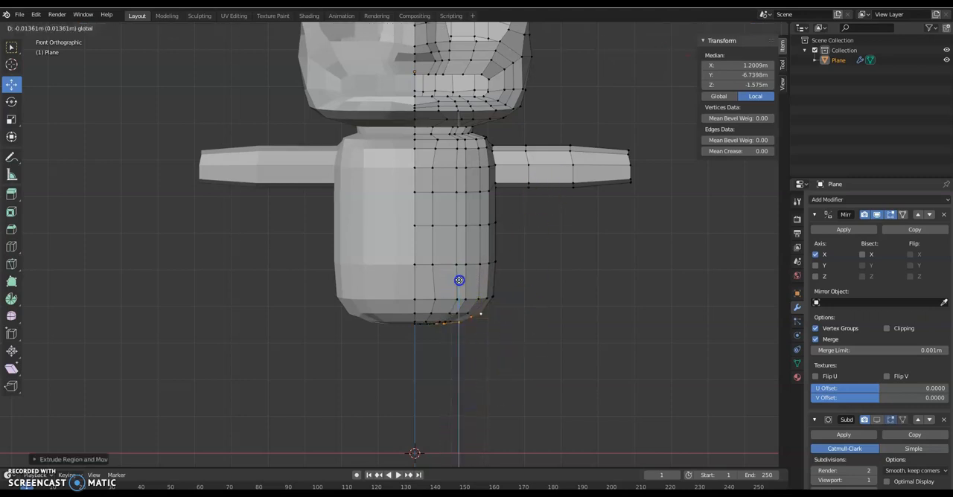
left_click(460, 313)
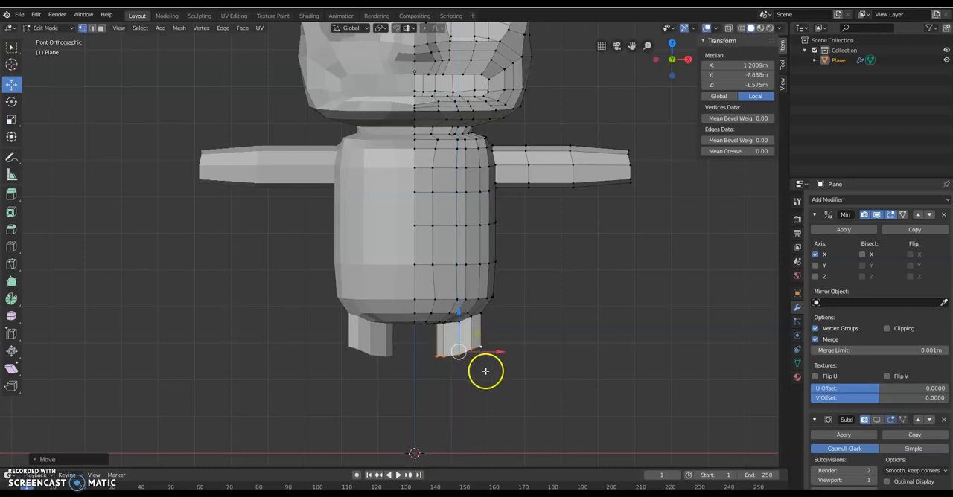
key("r")
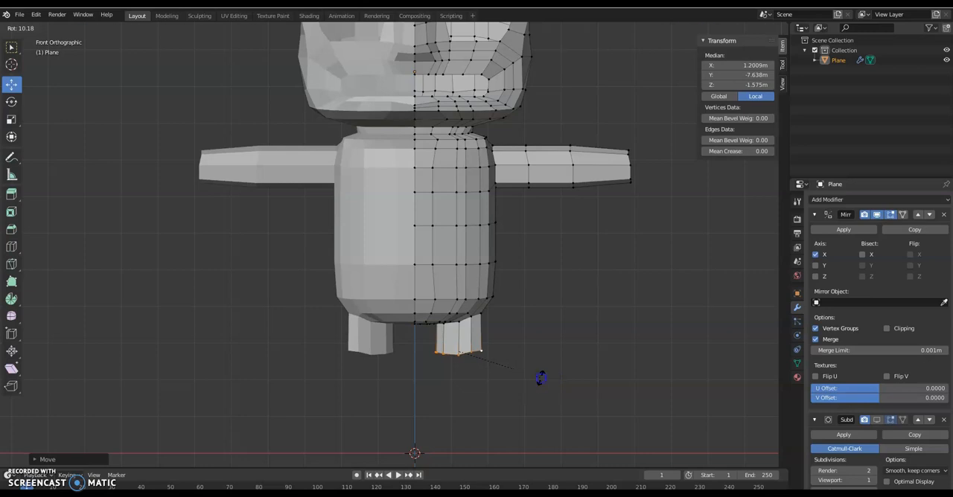
left_click(479, 322)
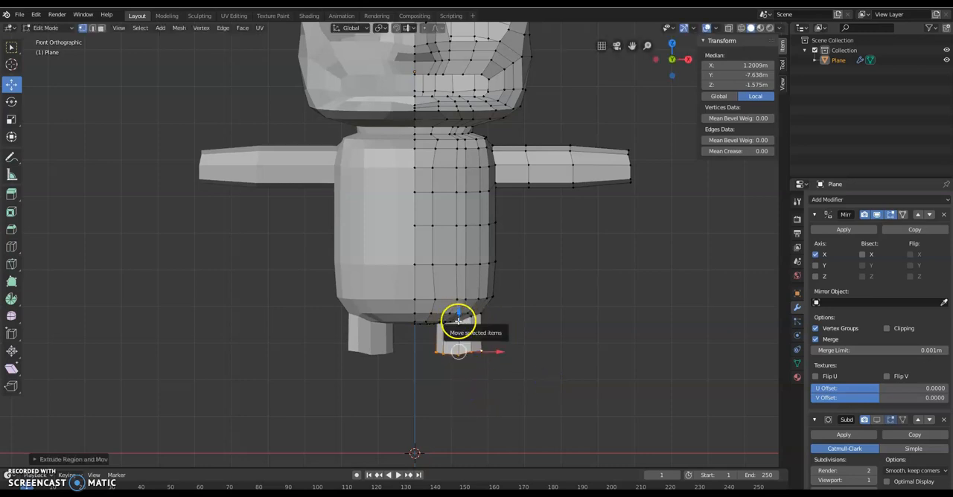
Step: Extrude the leg's end loop down in two further segments, to about Y -8.645 m and about Y -9.326 m
key("e")
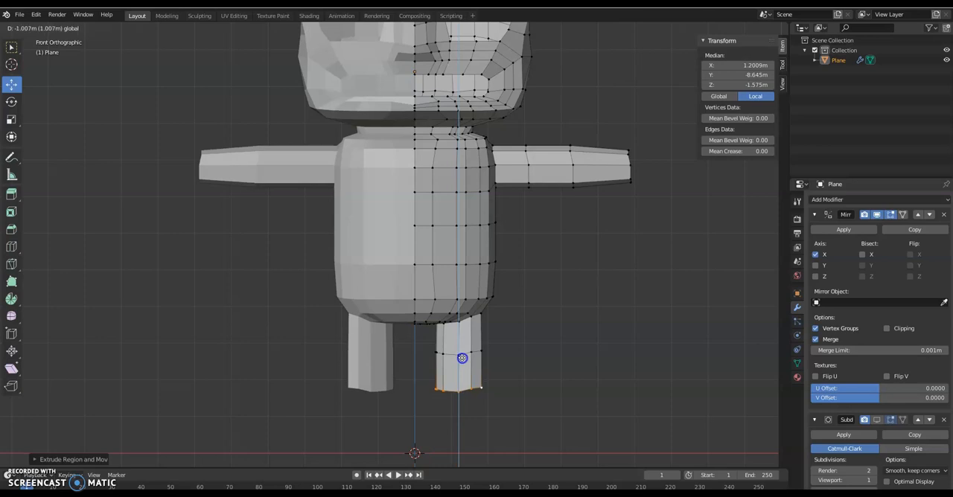
left_click(462, 358)
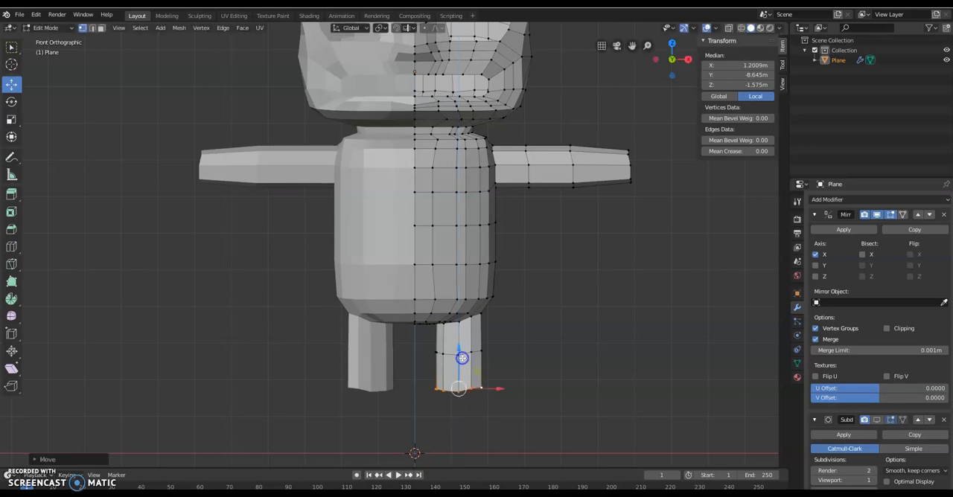
key("e")
right_click(466, 409)
left_click_drag(459, 357, 458, 386)
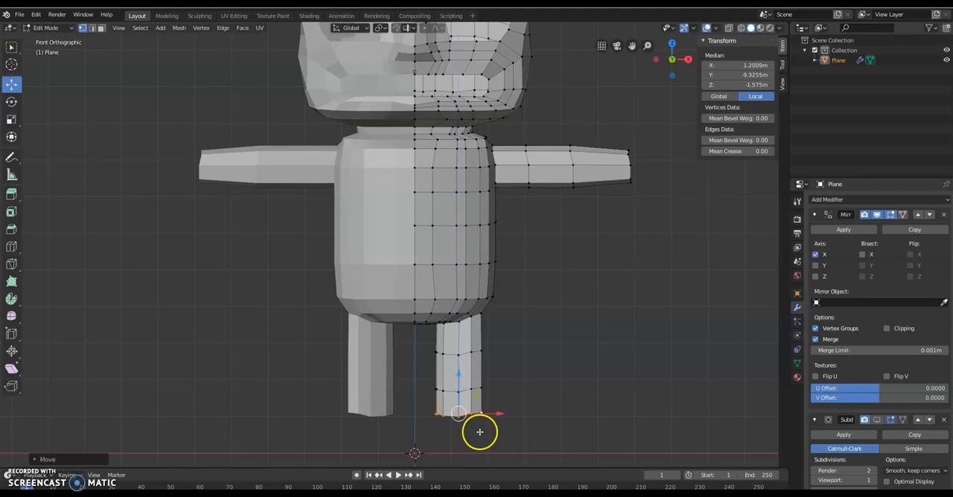
key("e")
left_click(469, 424)
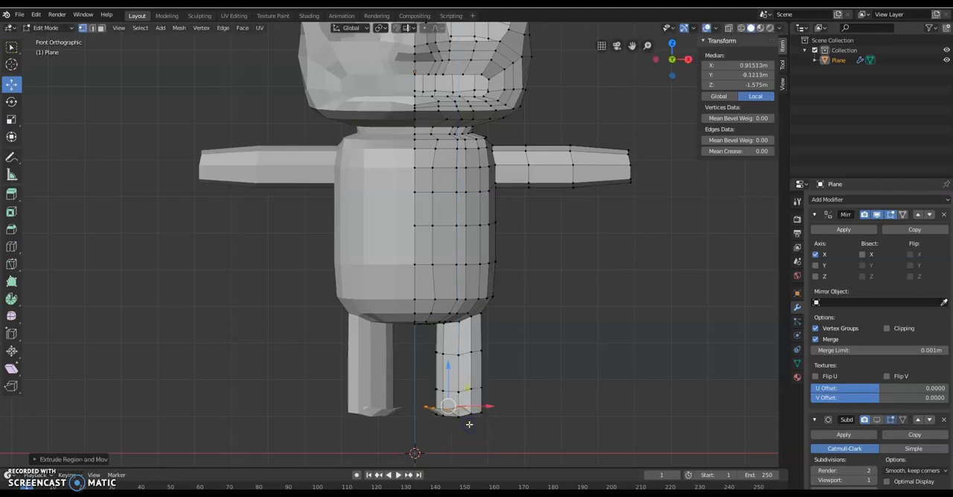
key("ctrl+z")
Step: Extrude the leg's end loop down to about Y -9.856 m and scale it to about 0.86
key("e")
left_click(456, 395)
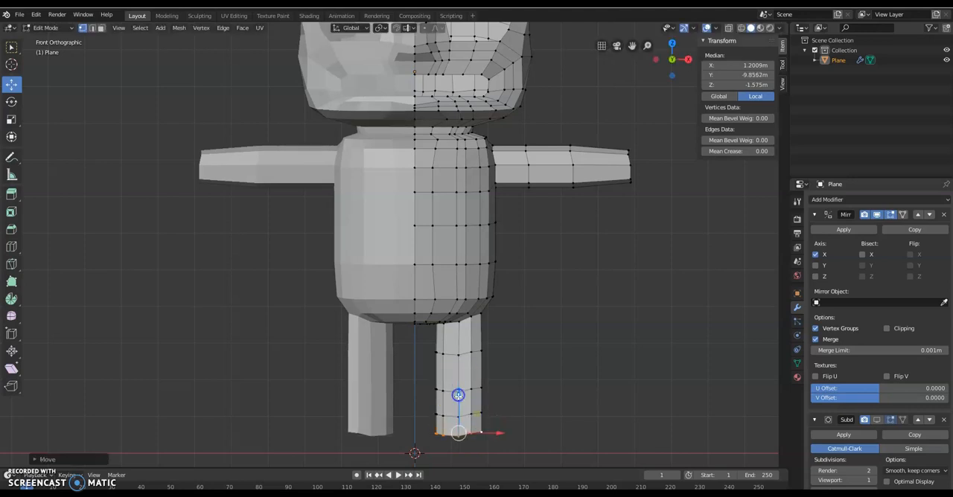
key("s")
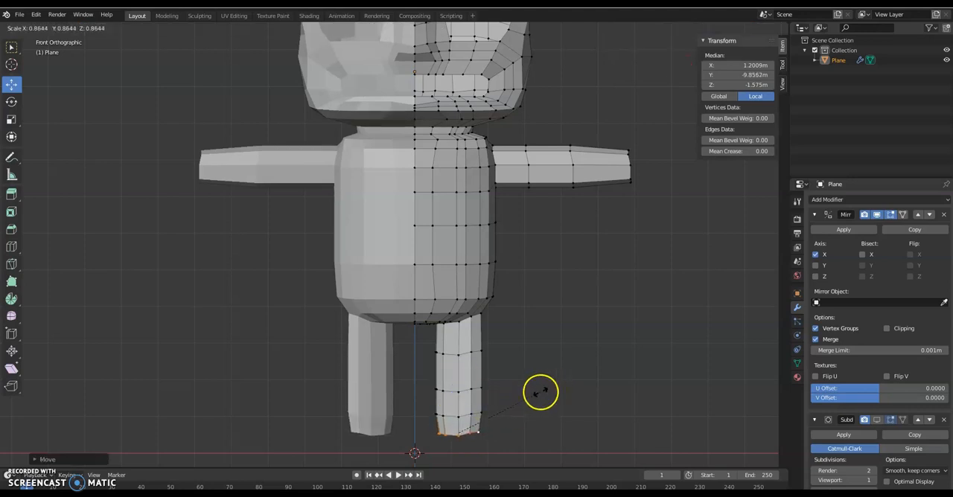
left_click(537, 392)
Step: Raise the leg's knee-height edge loop to about Y -8.535 m
middle_click_drag(515, 391, 425, 400)
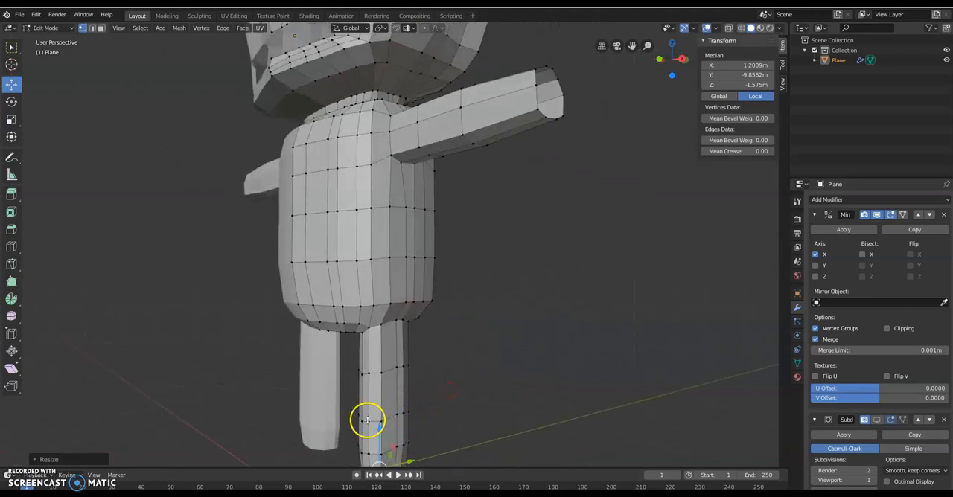
left_click_drag(374, 420, 381, 380)
middle_click_drag(381, 381, 417, 288)
Step: Select the outer vertices of the leg's top rim at the hip and shift them slightly outward
scroll(438, 302, "up", 6)
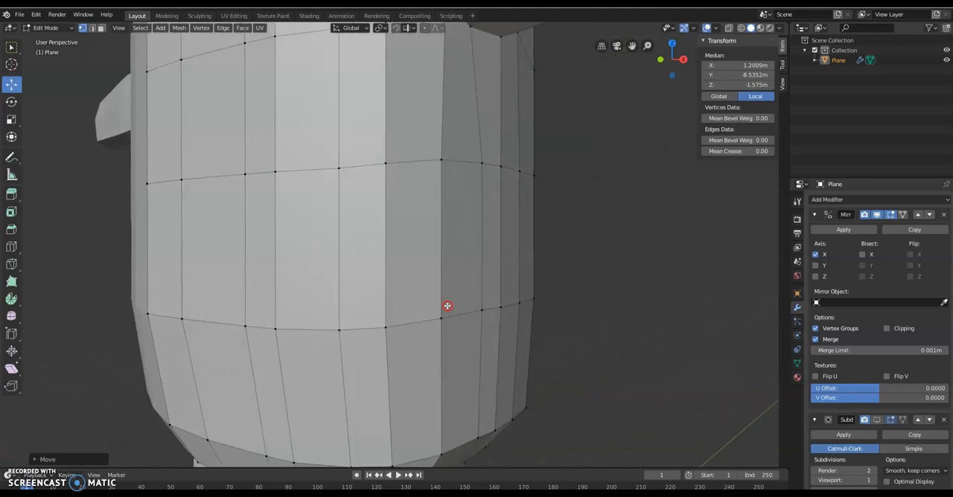
left_click(395, 410)
middle_click_drag(394, 410, 463, 365)
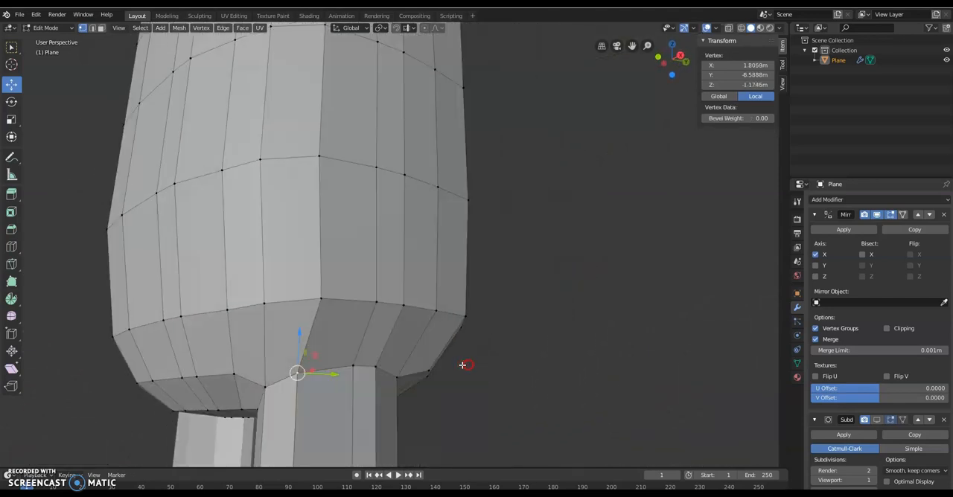
left_click(378, 366, "shift")
middle_click_drag(395, 374, 428, 422)
left_click(416, 417, "shift")
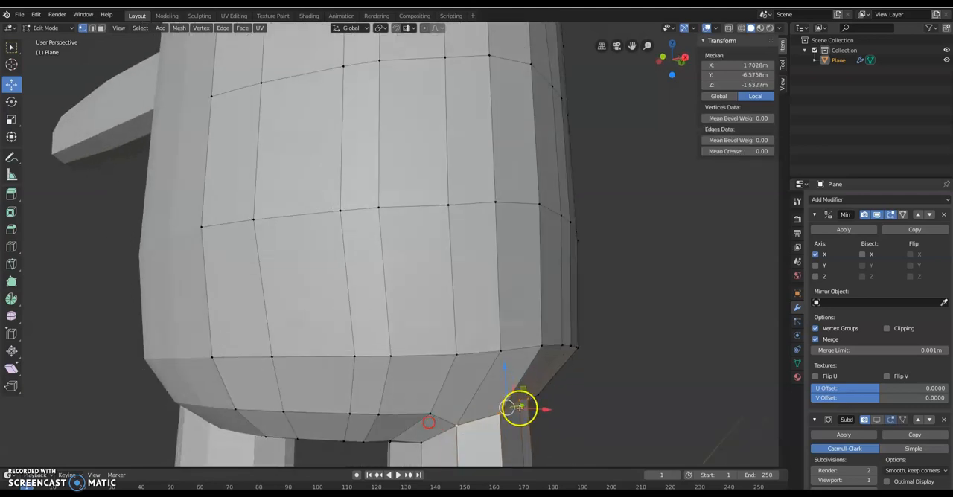
middle_click_drag(519, 407, 515, 376)
left_click_drag(514, 366, 524, 365)
middle_click_drag(524, 366, 490, 347)
Step: Select the side vertices along the torso's lower bend above the leg and move them inward along X to about 2.048 m
left_click(468, 350)
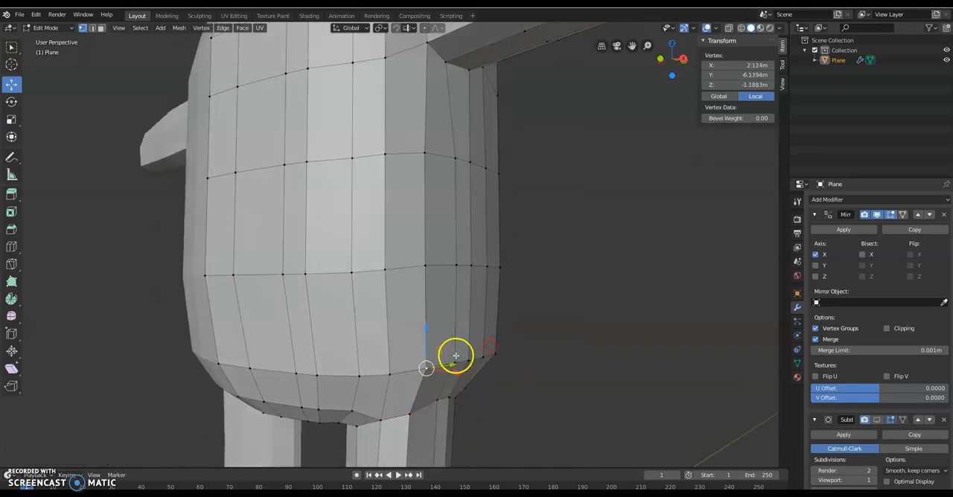
right_click(456, 350, "shift")
middle_click_drag(484, 356, 459, 390)
scroll(459, 391, "up", 1)
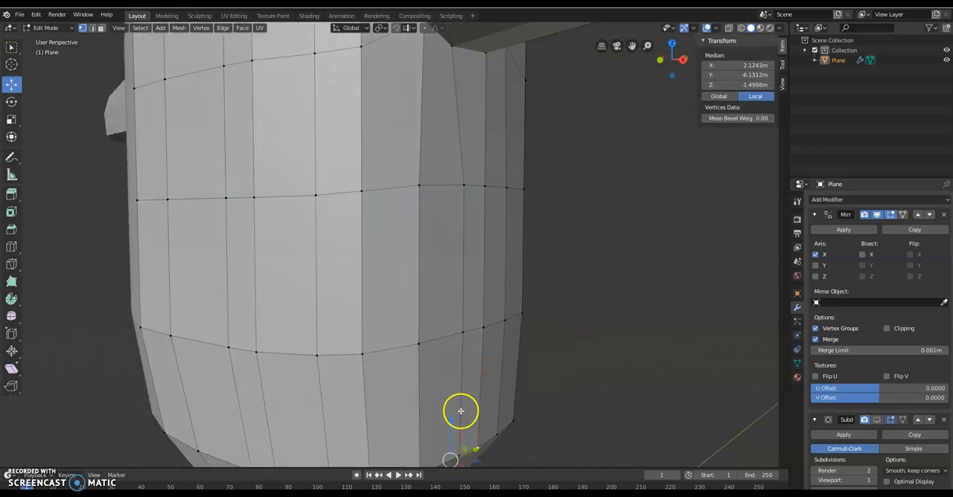
middle_click_drag(449, 404, 354, 273)
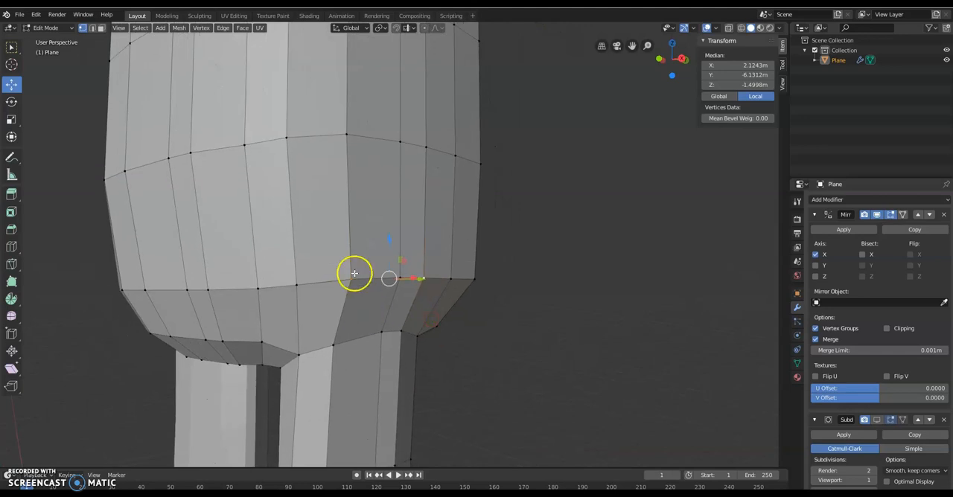
right_click(404, 278, "shift")
right_click(443, 273, "shift")
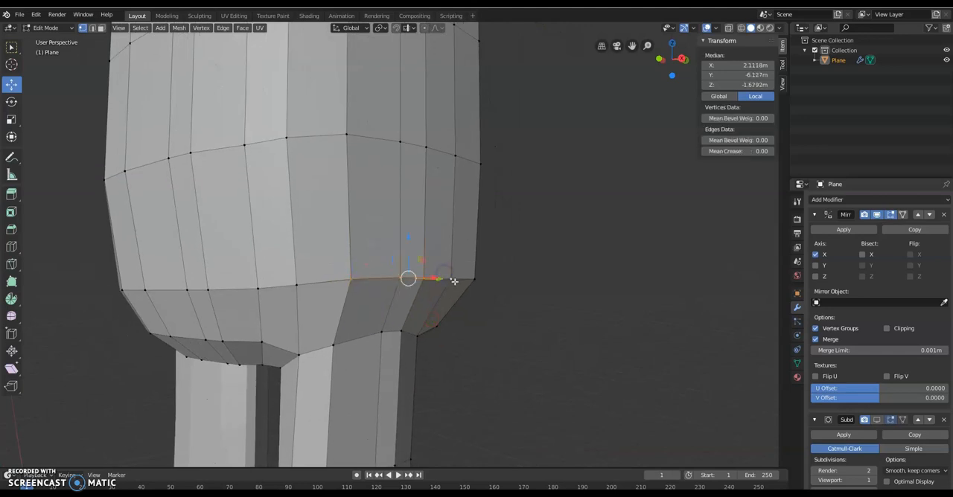
middle_click_drag(455, 280, 443, 287)
middle_click_drag(345, 318, 449, 334)
key("g")
key("x")
left_click_drag(455, 331, 455, 332)
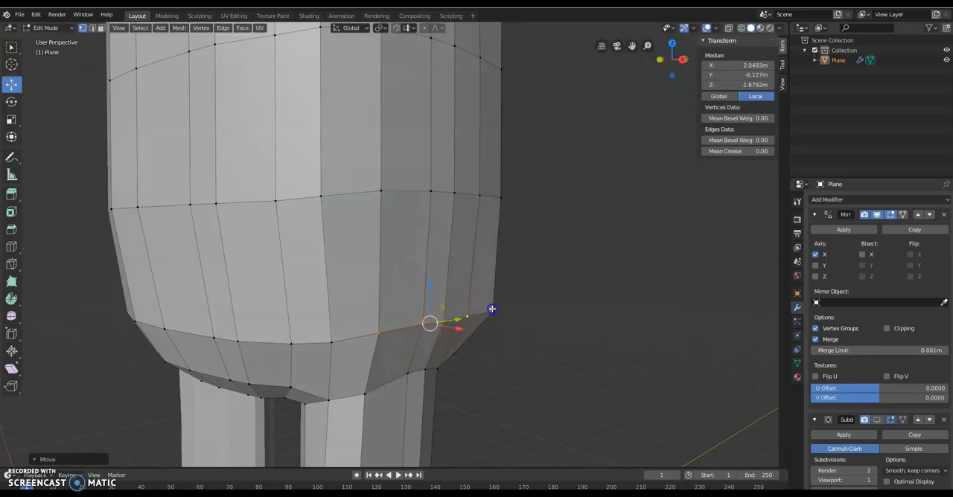
Step: Move the rear corner vertex of the torso's lower bend inward to about X 1.977 m
right_click(491, 310)
left_click_drag(520, 307, 512, 309)
middle_click_drag(409, 316, 475, 314)
scroll(476, 315, "down", 3)
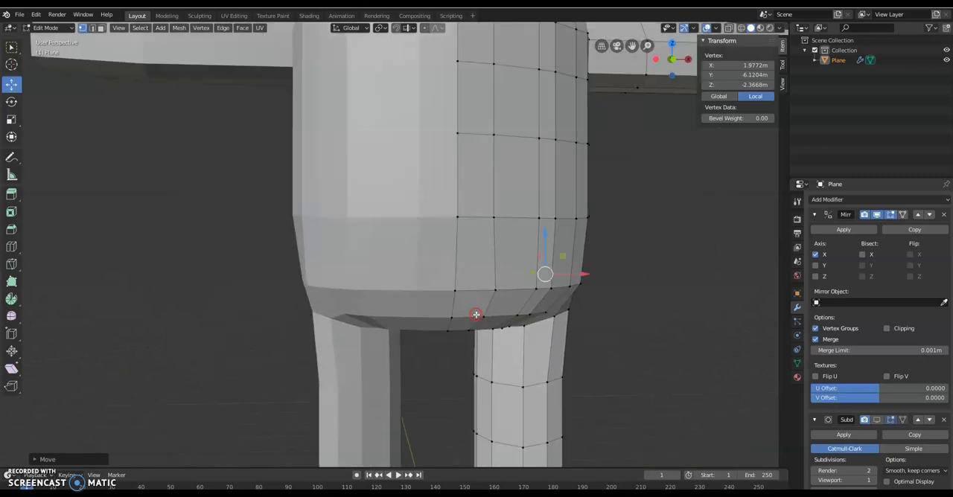
Step: Examine the character's torso, arms, legs and head from several sides
scroll(476, 314, "down", 4)
middle_click_drag(530, 298, 477, 324)
middle_click_drag(392, 260, 320, 251)
middle_click_drag(400, 236, 47, 217)
scroll(223, 237, "down", 3)
middle_click_drag(300, 228, 419, 215)
scroll(414, 214, "up", 4)
scroll(410, 215, "down", 2)
middle_click_drag(454, 170, 396, 179)
middle_click_drag(335, 168, 432, 221)
scroll(428, 185, "down", 5)
Step: Return to Object Mode and enable the Subdivision modifier's viewport display to preview the smoothed character
key("Tab")
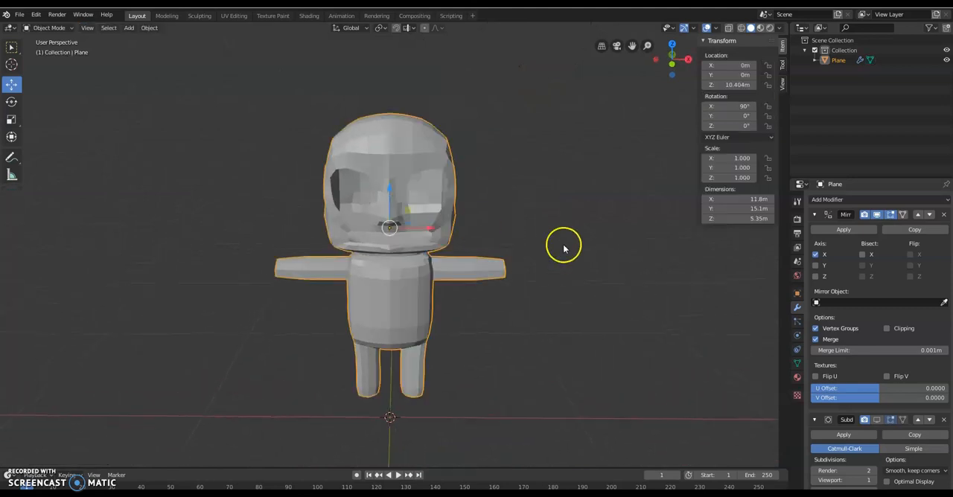
left_click(877, 420)
mouse_move(530, 286)
middle_mouse_down()
mouse_move(328, 279)
mouse_move(713, 272)
mouse_move(521, 289)
middle_mouse_up()
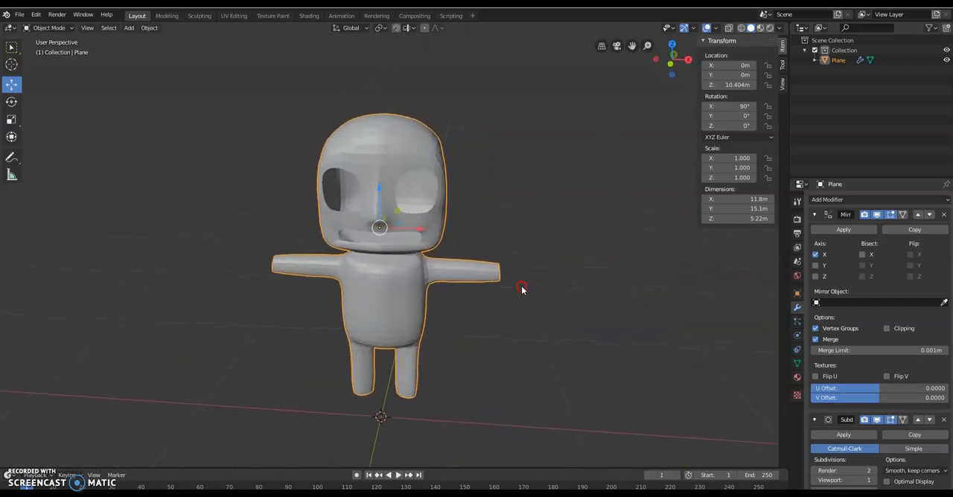